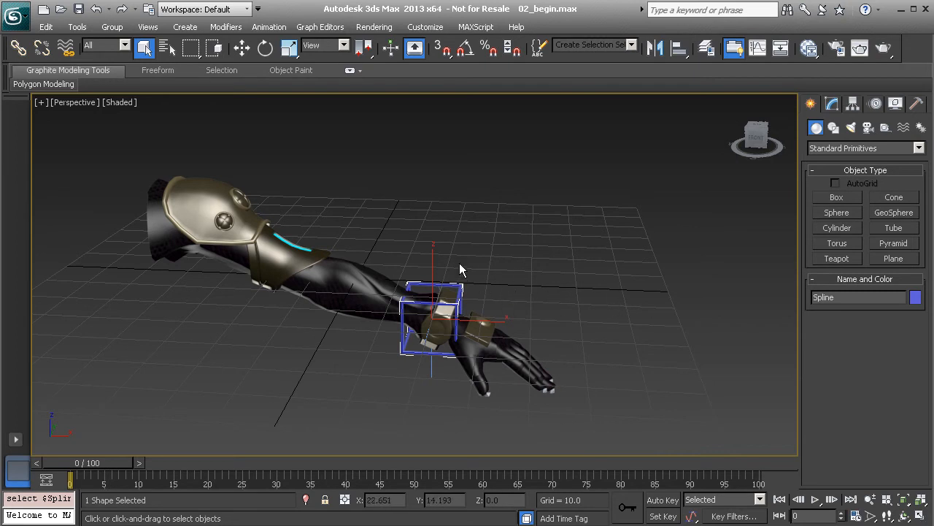
# Start the name of the selected wrist control spline with the prefix Anim_.
pyautogui.moveTo(460, 267)
pyautogui.keyDown('alt'); pyautogui.mouseDown(button='middle')
pyautogui.moveTo(475, 244)
pyautogui.moveTo(430, 277)
pyautogui.moveTo(403, 278)
pyautogui.moveTo(463, 285)
pyautogui.mouseUp(button='middle'); pyautogui.keyUp('alt')
pyautogui.scroll(1, 411, 292)
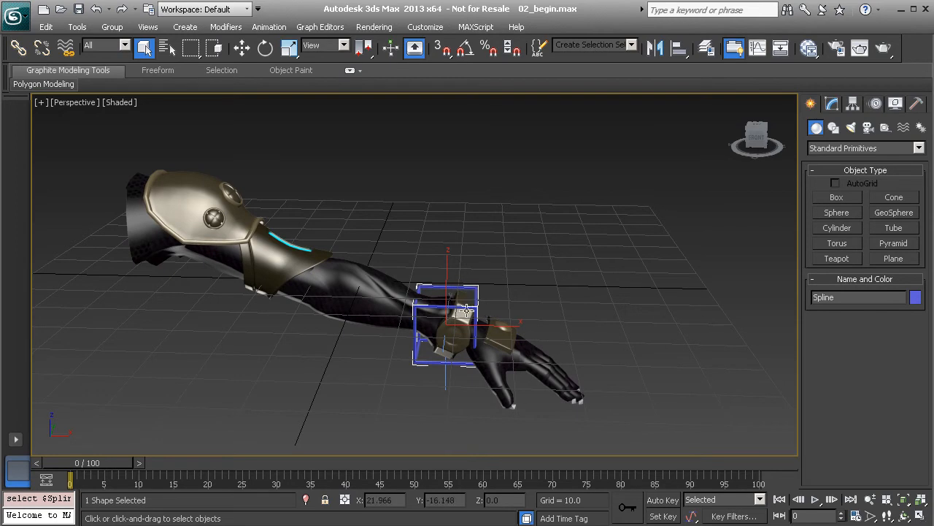
pyautogui.click(831, 297)
pyautogui.write('Anim_')
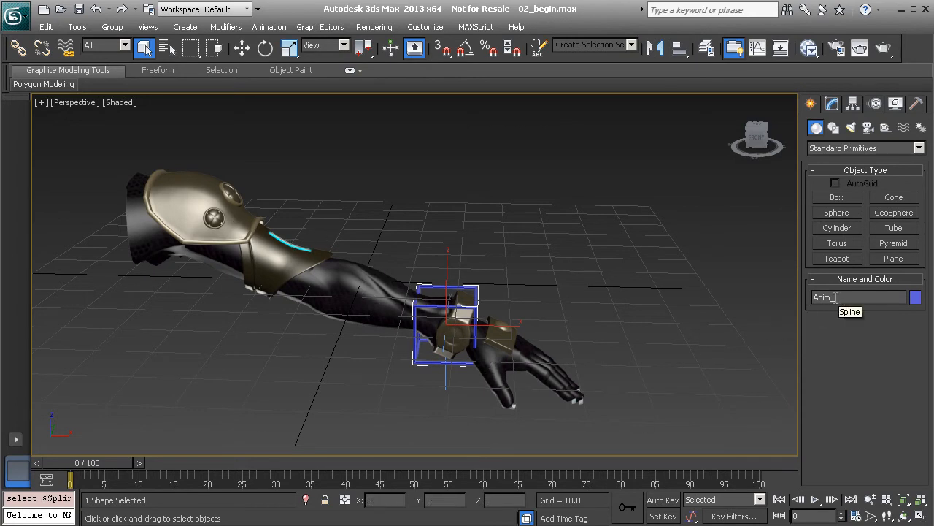
# Complete the name of the wrist control spline as Anim_L_Arm01.
pyautogui.moveTo(216, 293); pyautogui.dragTo(344, 309, button='middle')
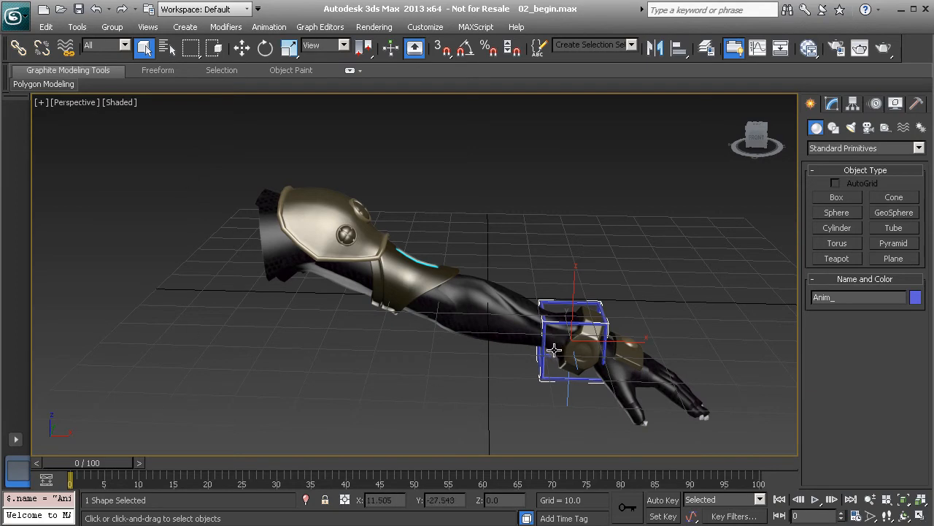
pyautogui.moveTo(520, 340); pyautogui.dragTo(364, 289, button='middle')
pyautogui.keyDown('alt'); pyautogui.moveTo(461, 308); pyautogui.dragTo(441, 357, button='middle'); pyautogui.keyUp('alt')
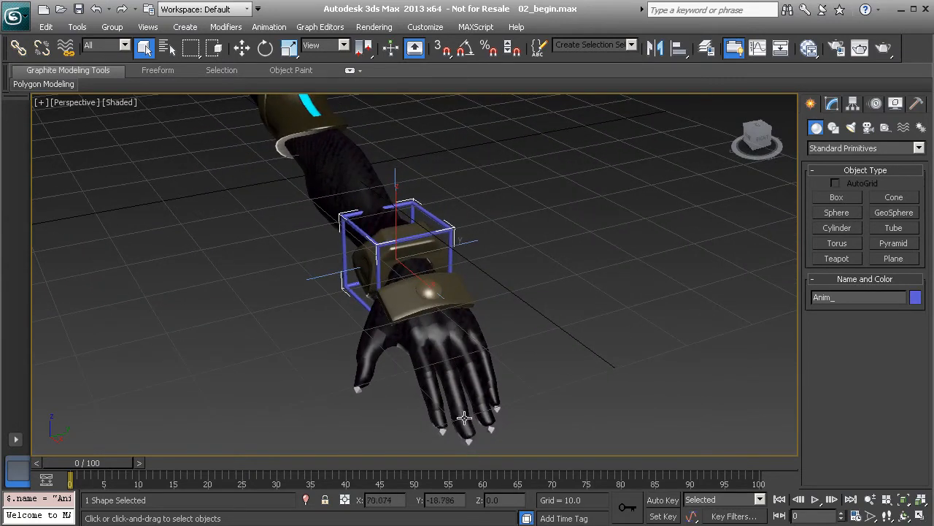
pyautogui.keyDown('alt'); pyautogui.moveTo(449, 392); pyautogui.dragTo(234, 257, button='middle'); pyautogui.keyUp('alt')
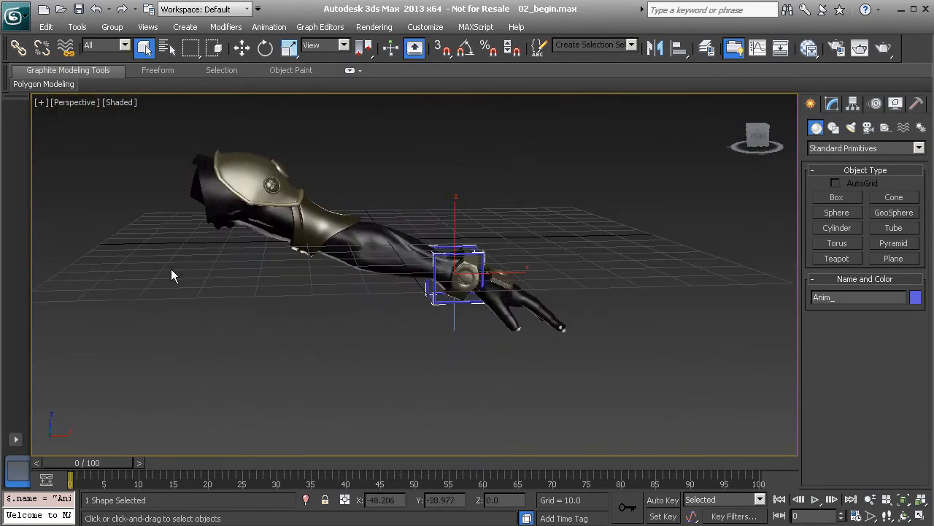
pyautogui.moveTo(271, 280); pyautogui.dragTo(250, 319, button='middle')
pyautogui.scroll(2, 294, 292)
pyautogui.click(849, 296)
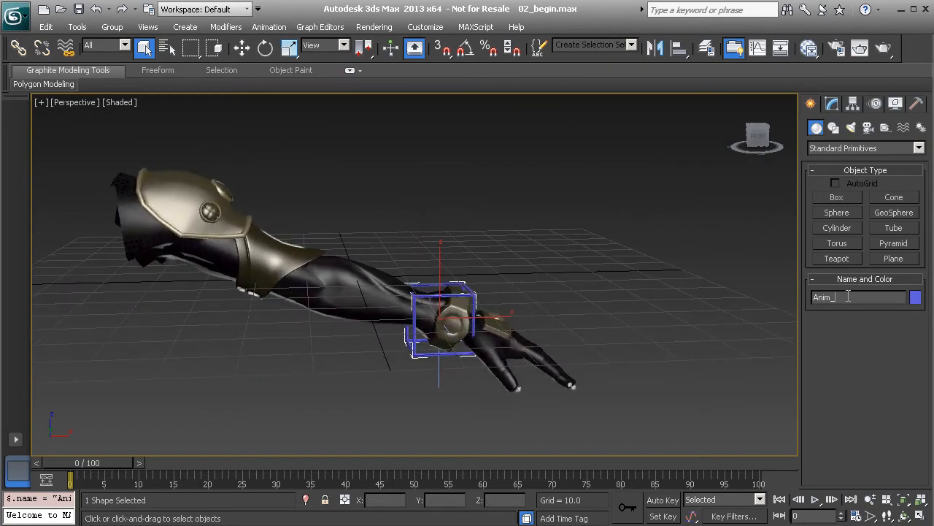
pyautogui.write('L_Arm')
pyautogui.click(843, 298)
pyautogui.moveTo(471, 285); pyautogui.dragTo(458, 269, button='middle')
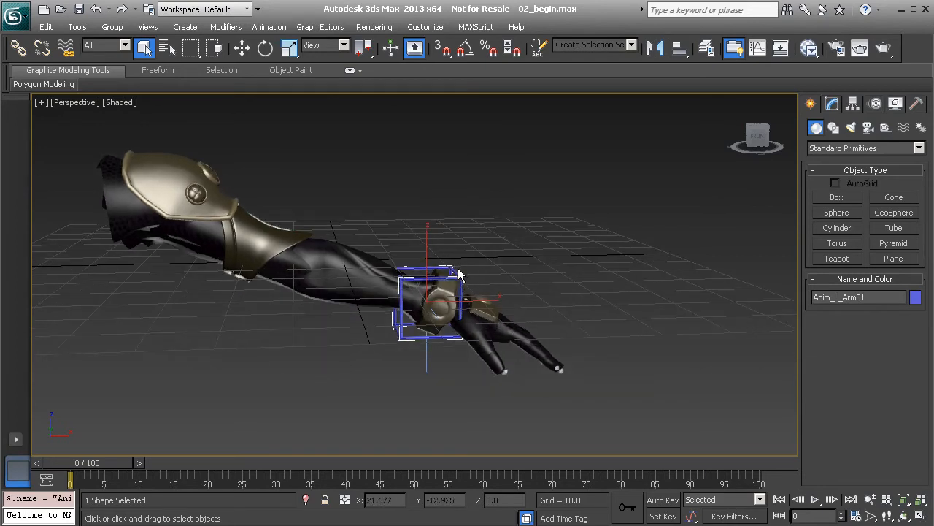
pyautogui.hotkey('ctrl', 'v')
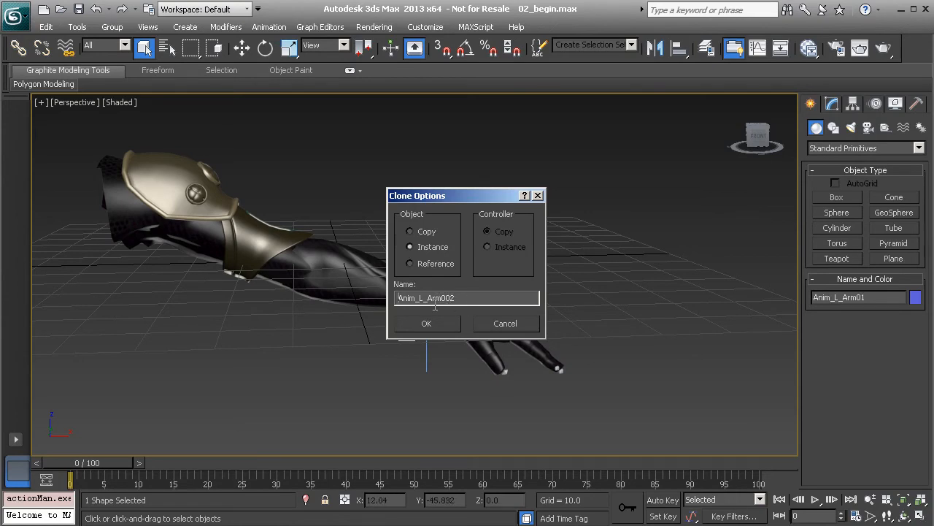
pyautogui.moveTo(458, 195); pyautogui.dragTo(276, 150)
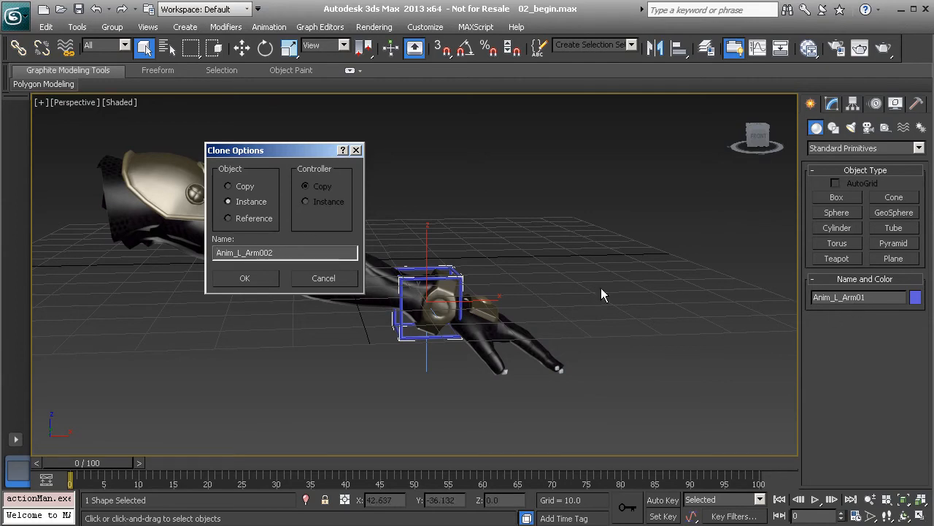
pyautogui.click(323, 279)
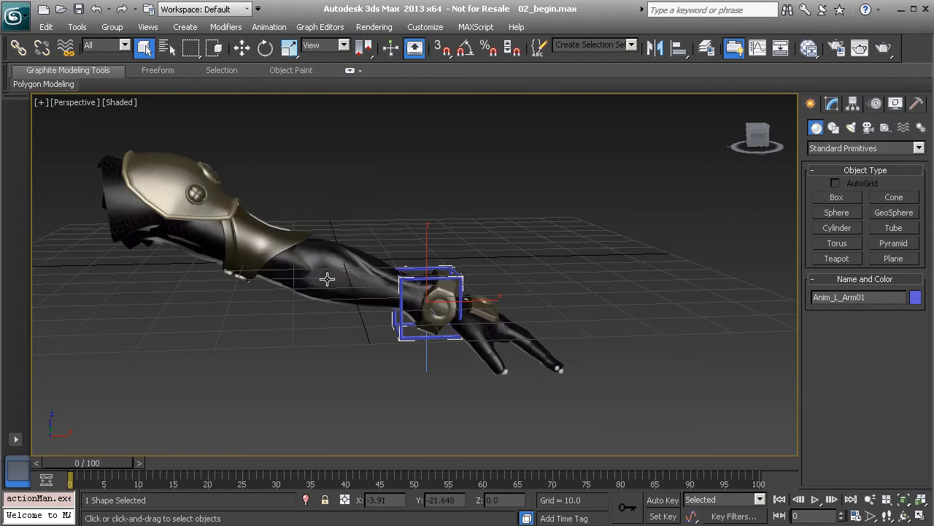
# Select the IK helper at the wrist and open its name for editing.
pyautogui.moveTo(401, 293)
pyautogui.keyDown('alt'); pyautogui.mouseDown(button='middle')
pyautogui.moveTo(286, 290)
pyautogui.moveTo(387, 298)
pyautogui.mouseUp(button='middle'); pyautogui.keyUp('alt')
pyautogui.click(426, 357)
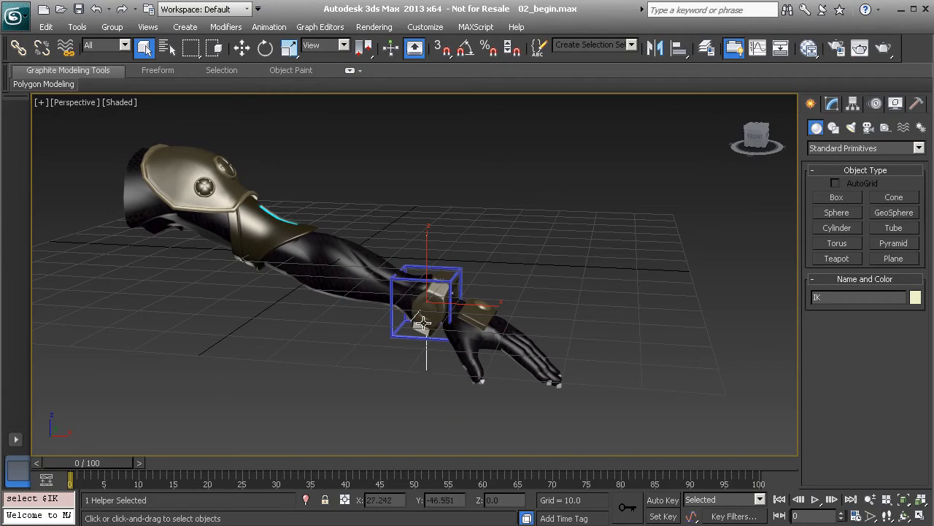
pyautogui.keyDown('alt'); pyautogui.moveTo(425, 255); pyautogui.dragTo(445, 300, button='middle'); pyautogui.keyUp('alt')
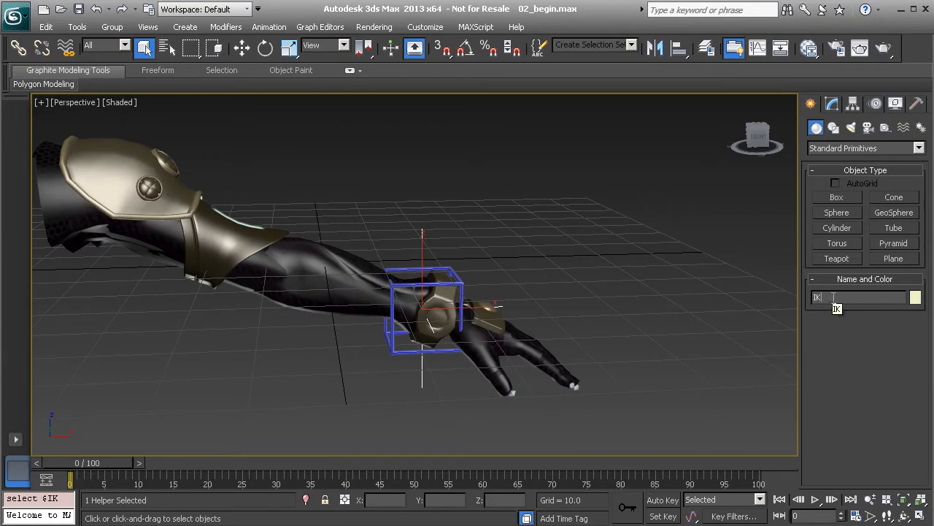
# Try moving the Anim_L_Arm01 control to test how the arm follows it.
pyautogui.click(444, 284)
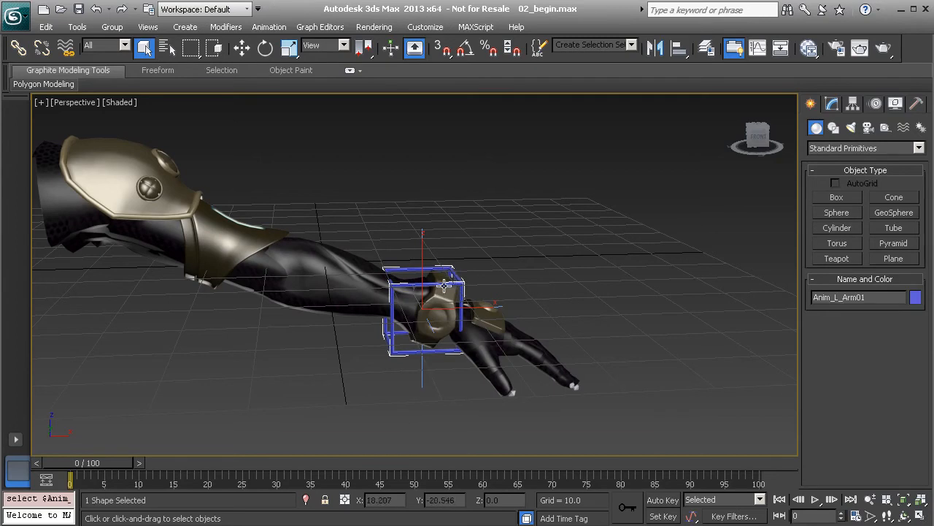
pyautogui.press('w')
pyautogui.moveTo(448, 293); pyautogui.dragTo(325, 308)
pyautogui.rightClick(325, 308)
# Rename the IK helper at the wrist as IK_L_Arm01.
pyautogui.click(418, 375)
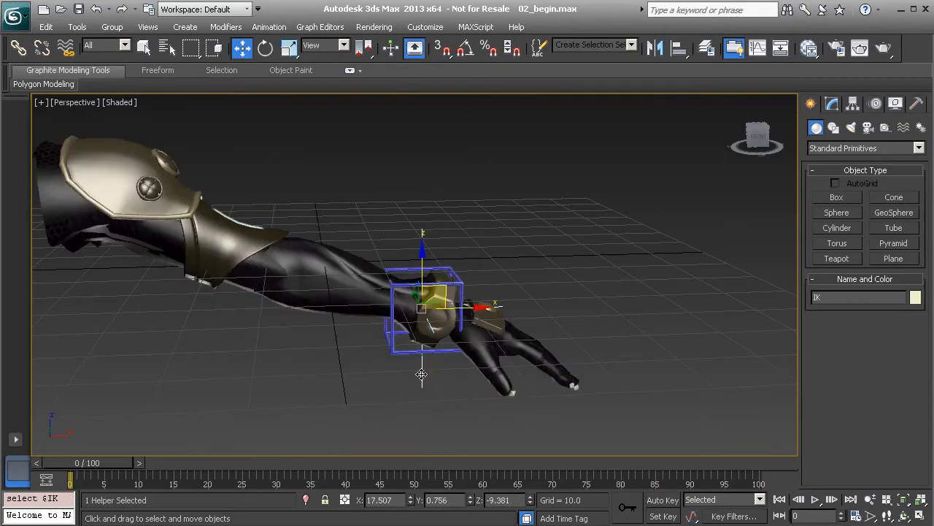
pyautogui.click(829, 299)
pyautogui.keyDown('alt'); pyautogui.moveTo(531, 289); pyautogui.dragTo(509, 286, button='middle'); pyautogui.keyUp('alt')
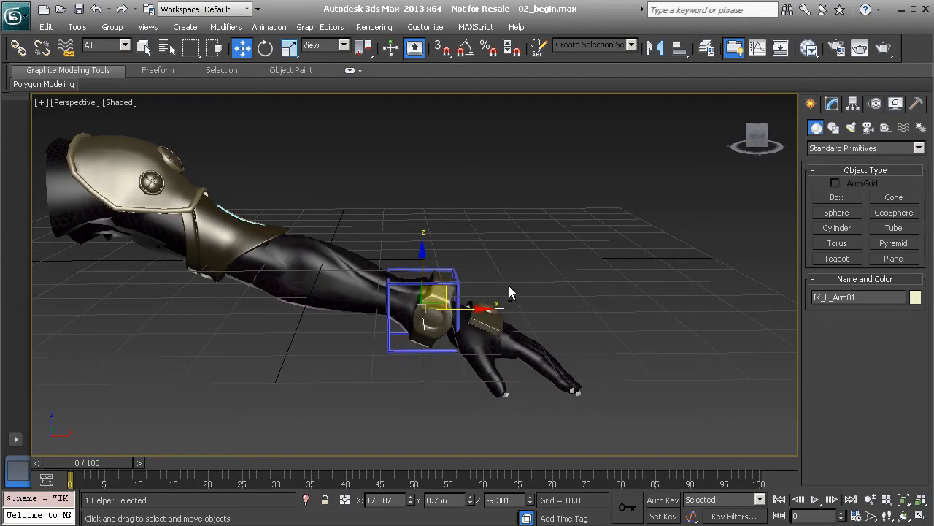
# Open the layer manager and hide arm_layer and armour_layer so only the rig is displayed.
pyautogui.rightClick(916, 67)
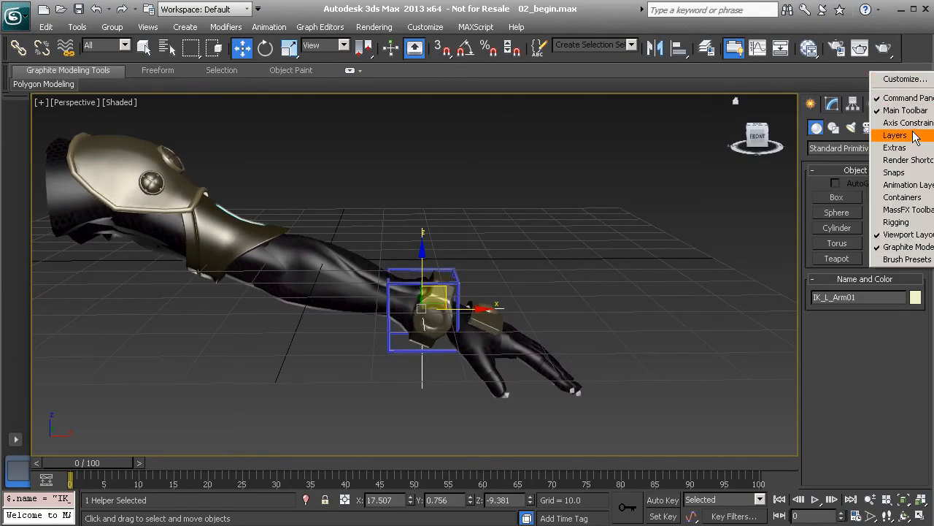
pyautogui.rightClick(910, 57)
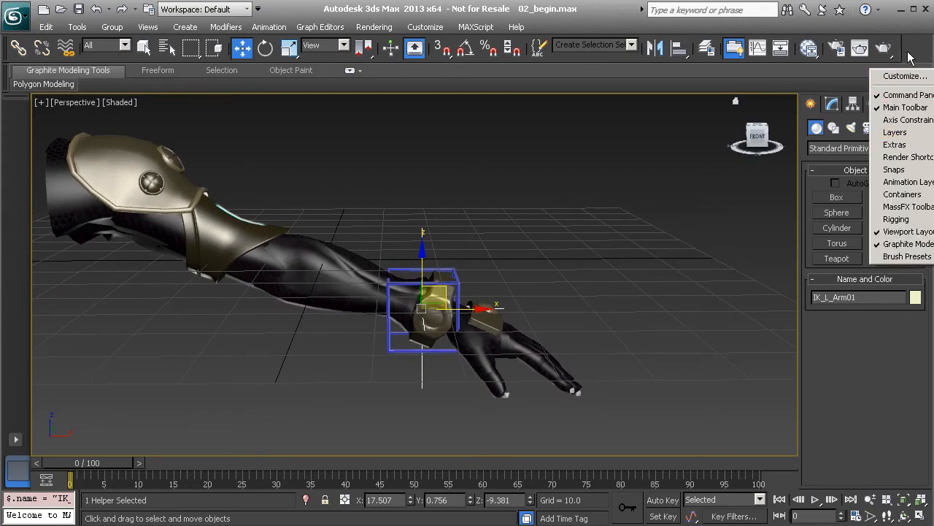
pyautogui.click(897, 132)
pyautogui.click(133, 220)
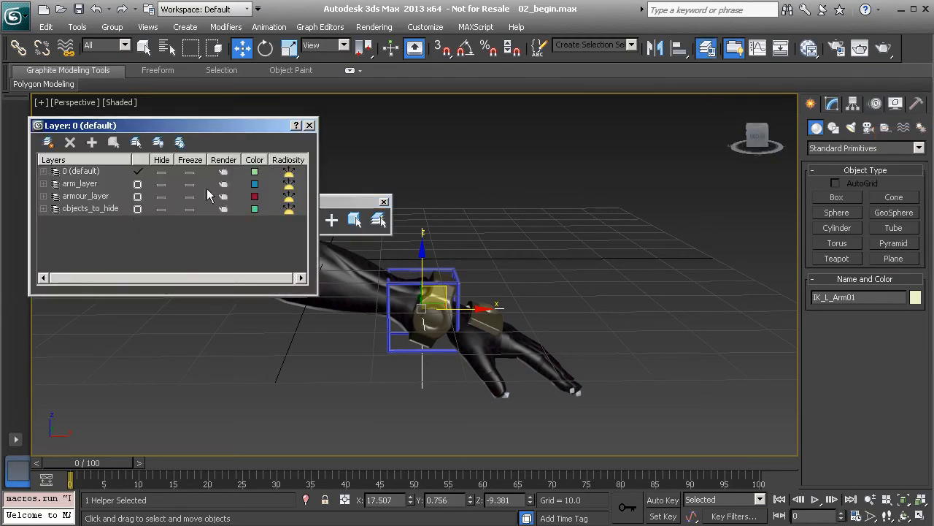
pyautogui.click(161, 184)
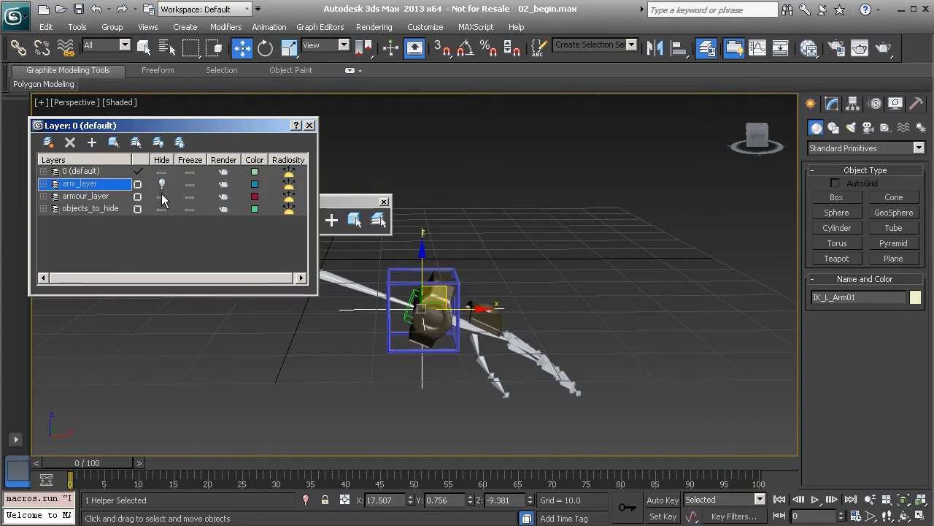
pyautogui.click(161, 196)
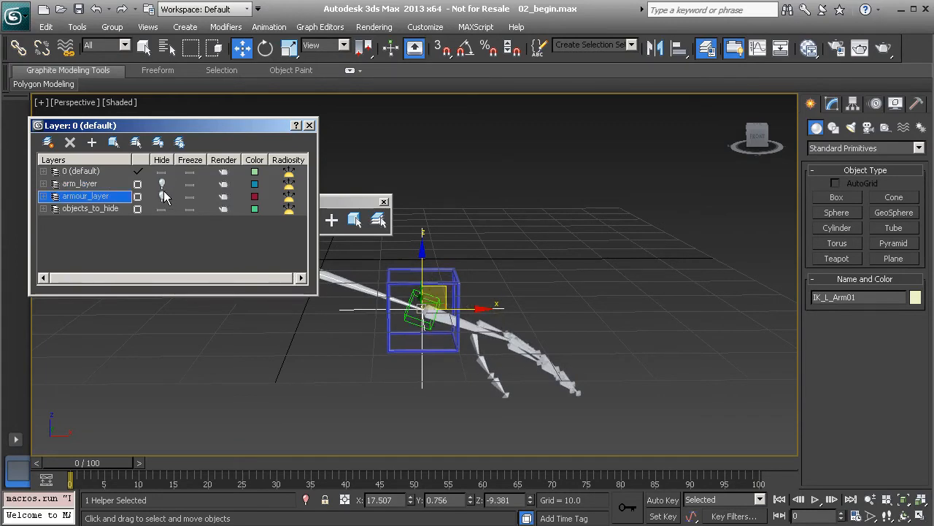
# Select the point helper inside the wrist control cube and try moving it to test its effect on the bones.
pyautogui.scroll(5, 445, 325)
pyautogui.scroll(2, 456, 294)
pyautogui.click(456, 294)
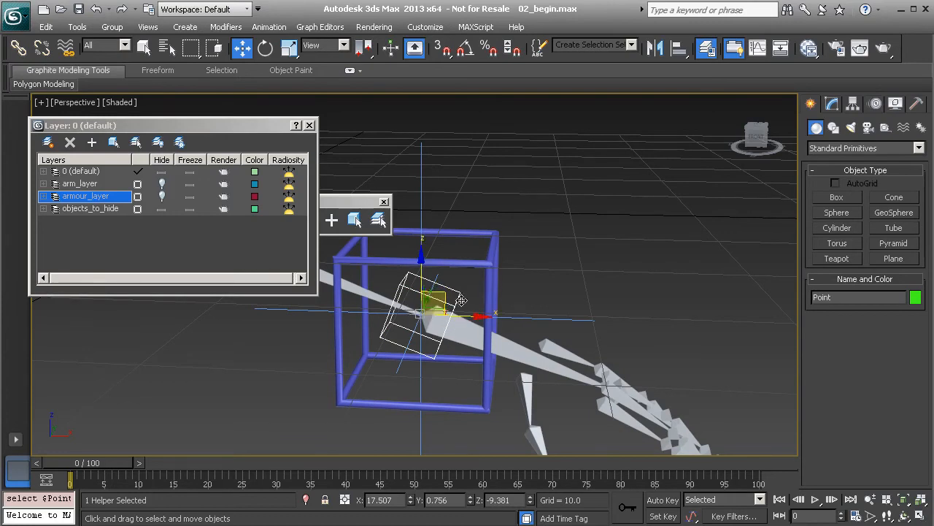
pyautogui.keyDown('alt'); pyautogui.moveTo(481, 319); pyautogui.dragTo(433, 312, button='middle'); pyautogui.keyUp('alt')
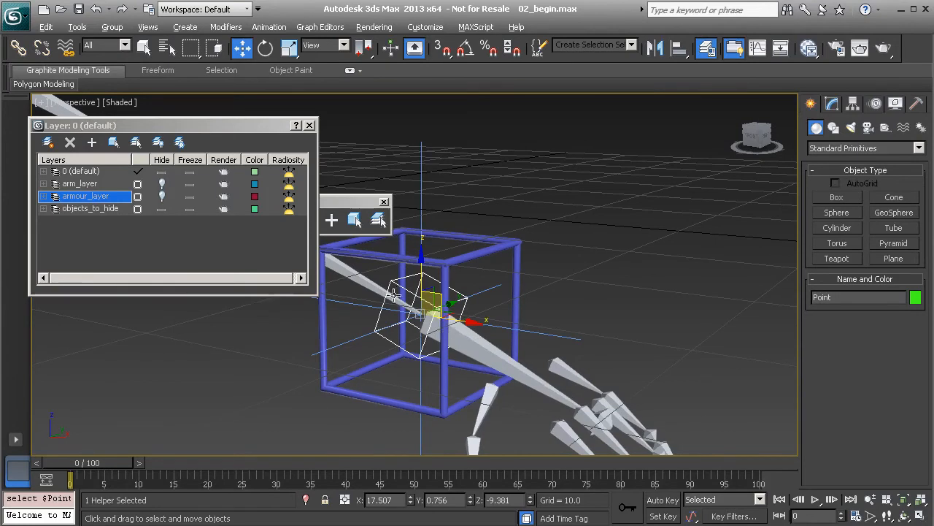
pyautogui.keyDown('alt'); pyautogui.moveTo(402, 295); pyautogui.dragTo(431, 293, button='middle'); pyautogui.keyUp('alt')
pyautogui.moveTo(434, 308); pyautogui.dragTo(486, 260)
pyautogui.rightClick(486, 259)
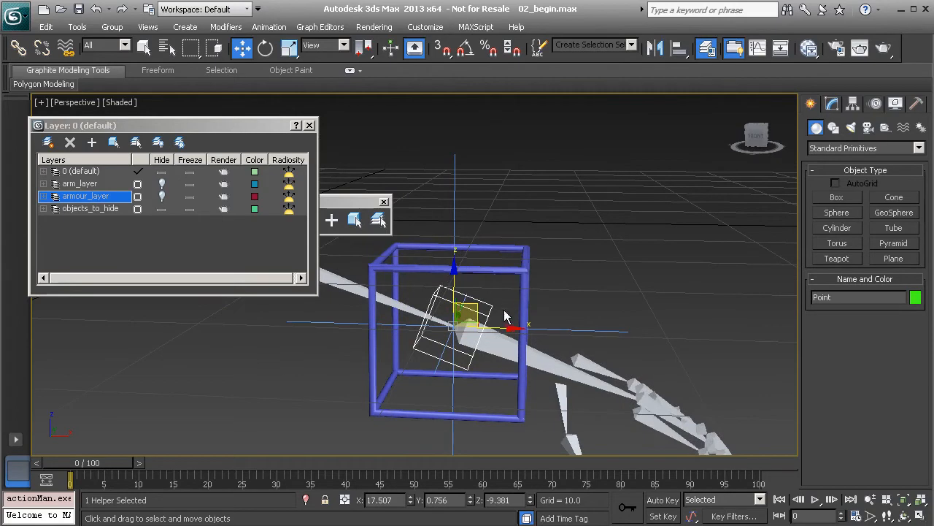
# Try moving the point helper in several directions away from the wrist control cube, and undo the moves.
pyautogui.click(499, 305)
pyautogui.moveTo(475, 305); pyautogui.dragTo(475, 248)
pyautogui.rightClick(474, 247)
pyautogui.moveTo(479, 316); pyautogui.dragTo(425, 276)
pyautogui.rightClick(487, 307)
pyautogui.click(461, 291)
pyautogui.hotkey('ctrl', 'z')
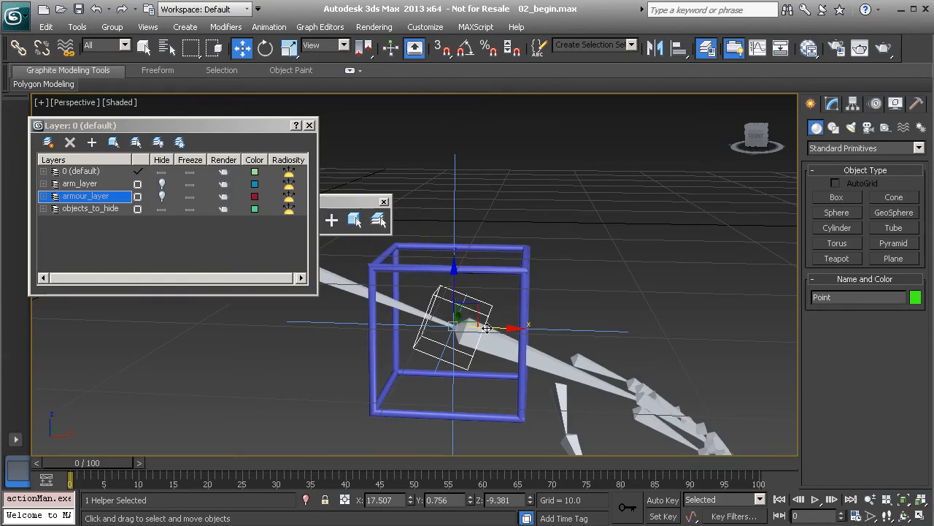
pyautogui.keyDown('alt'); pyautogui.moveTo(519, 321); pyautogui.dragTo(509, 329, button='middle'); pyautogui.keyUp('alt')
pyautogui.moveTo(477, 312); pyautogui.dragTo(442, 285)
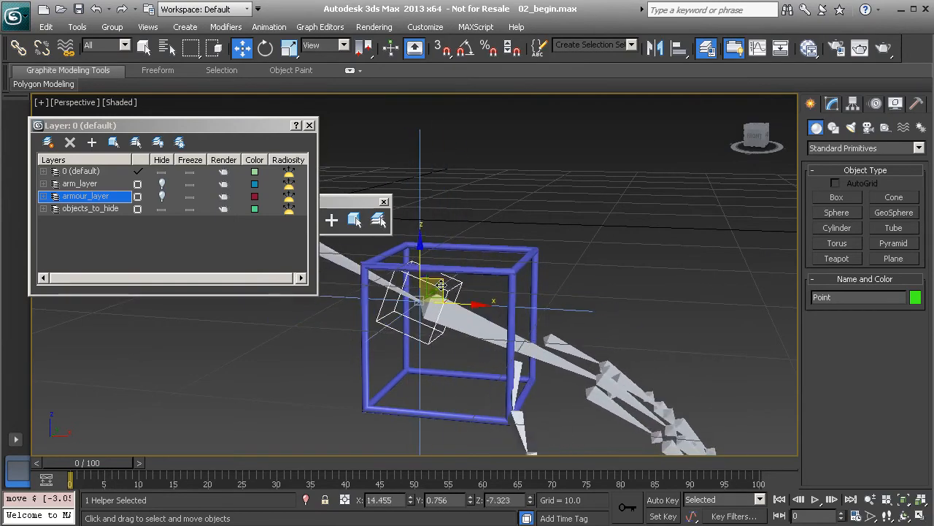
pyautogui.hotkey('ctrl', 'z')
# Try rotating the point helper and the Anim_L_Arm01 control, and undo the rotation.
pyautogui.press('e')
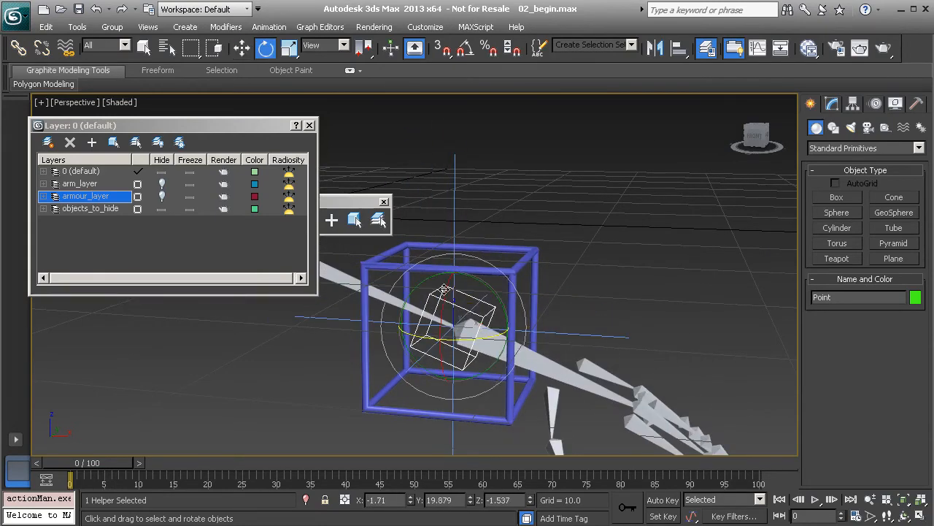
pyautogui.moveTo(497, 298); pyautogui.dragTo(527, 324)
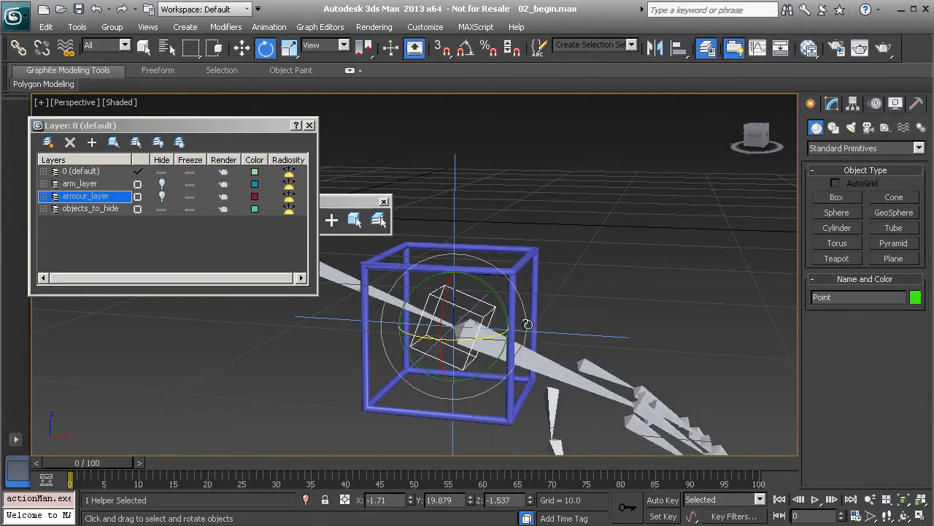
pyautogui.click(516, 270)
pyautogui.moveTo(476, 315); pyautogui.dragTo(427, 302)
pyautogui.hotkey('ctrl', 'z')
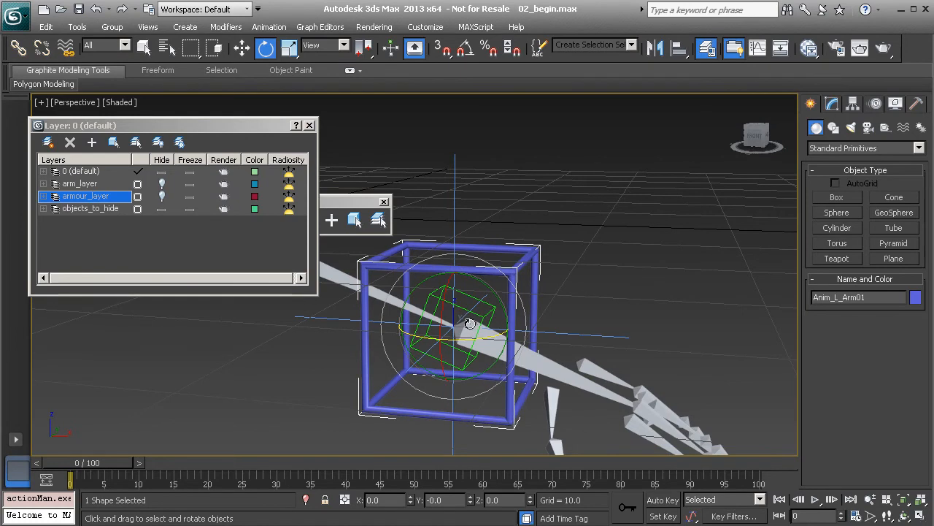
# Rename the point helper inside the wrist control cube as Pt_L_Arm01.
pyautogui.click(468, 325)
pyautogui.click(466, 325)
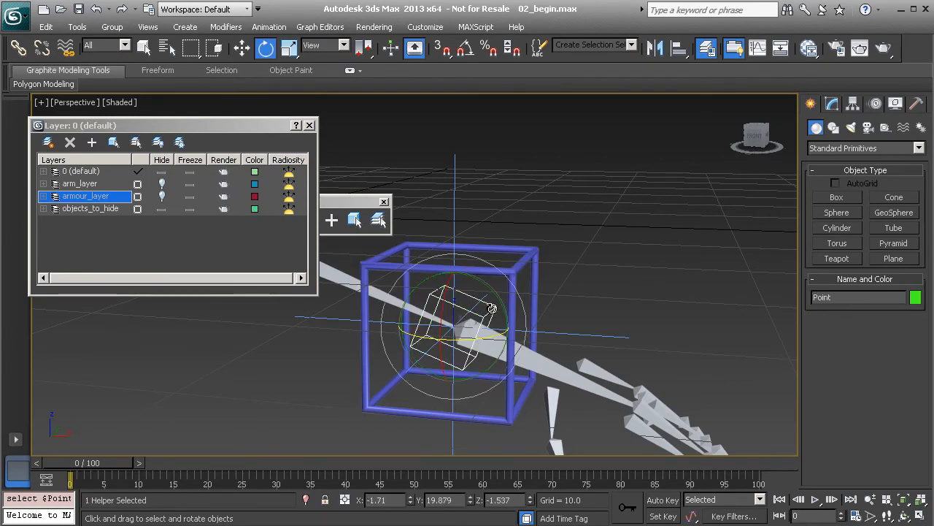
pyautogui.doubleClick(824, 296)
pyautogui.write('Pt')
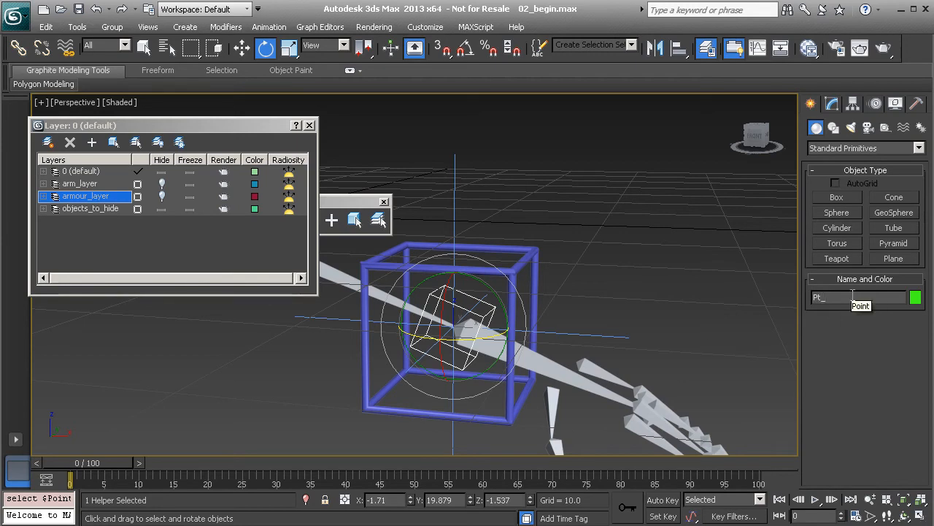
pyautogui.write('_L_Arm01')
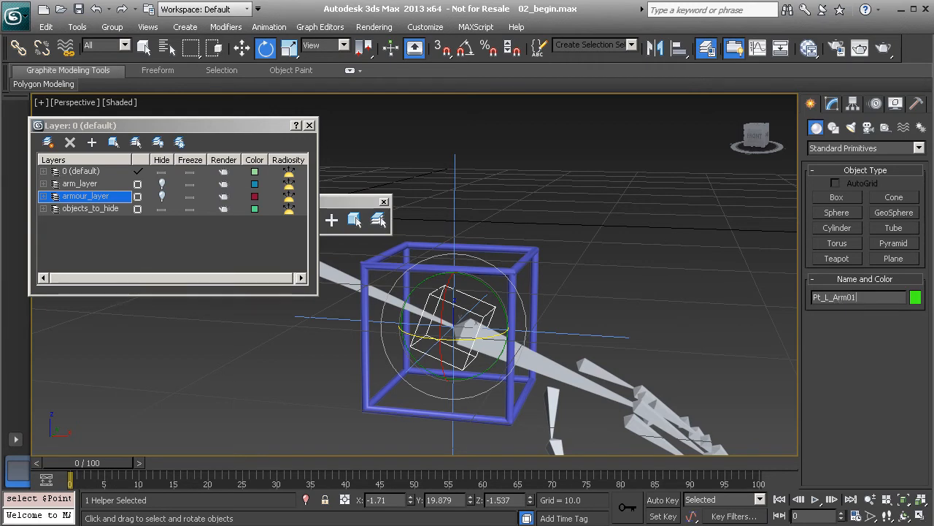
pyautogui.press('Return')
# Select the forearm bone and the upper arm bone in turn to check their names, and examine the hand bones.
pyautogui.moveTo(575, 278); pyautogui.dragTo(617, 278, button='middle')
pyautogui.scroll(-5, 471, 226)
pyautogui.scroll(2, 454, 305)
pyautogui.click(455, 305)
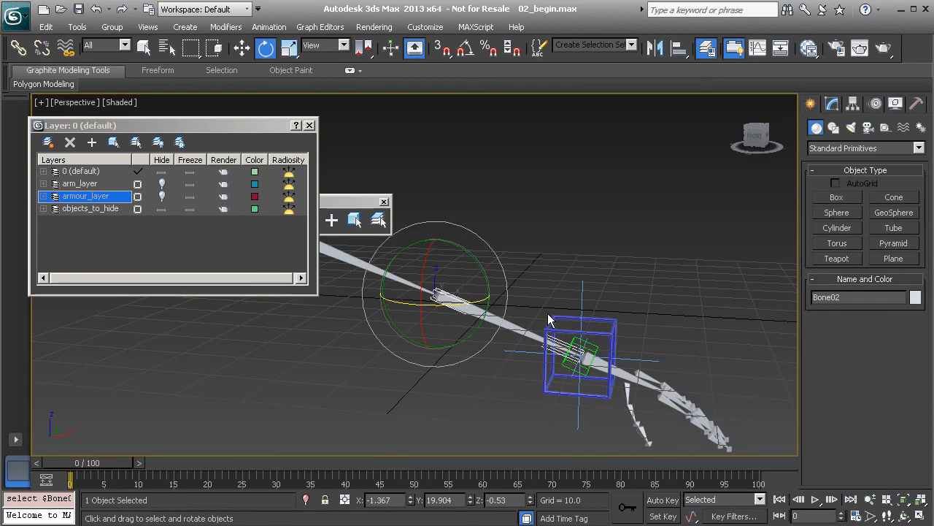
pyautogui.moveTo(519, 322); pyautogui.dragTo(563, 329, button='middle')
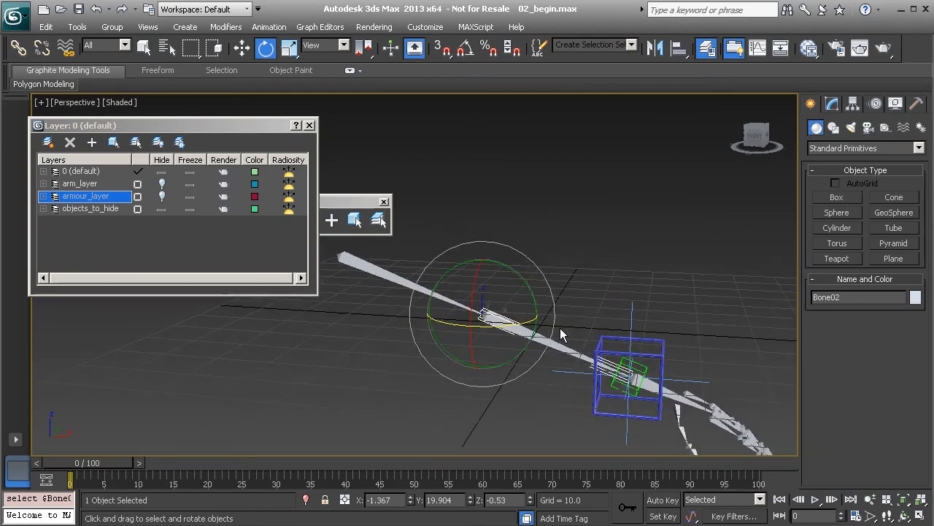
pyautogui.click(389, 278)
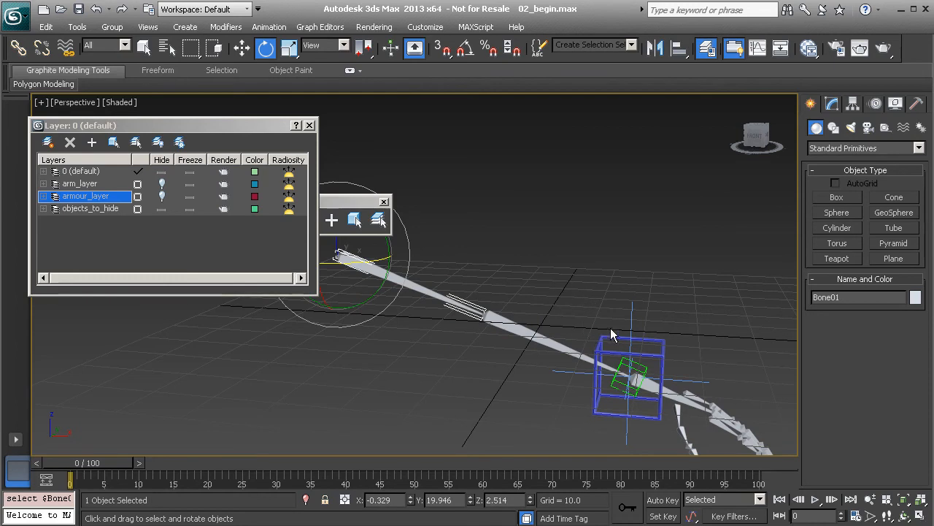
pyautogui.keyDown('alt'); pyautogui.moveTo(612, 355); pyautogui.dragTo(527, 295, button='middle'); pyautogui.keyUp('alt')
pyautogui.scroll(3, 527, 295)
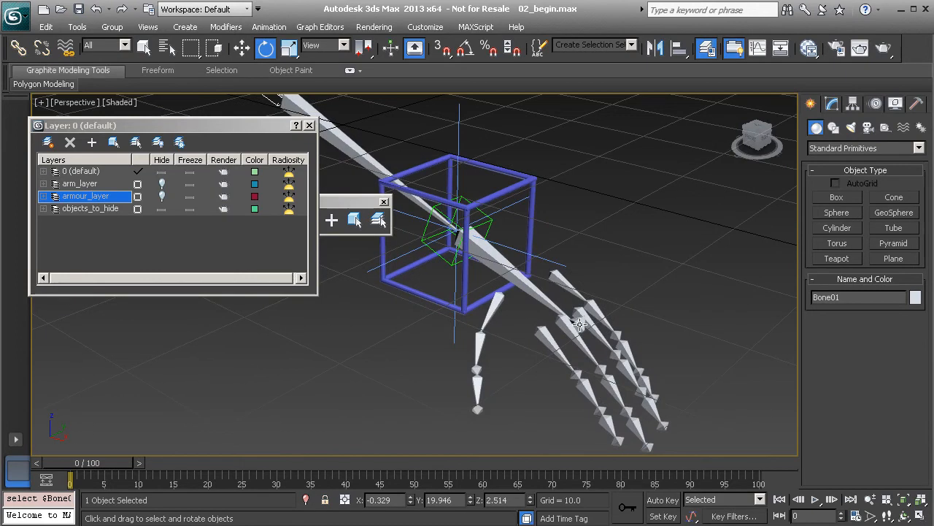
# Select the nub at the end of the hand bone and the hand bone itself to check their names.
pyautogui.click(579, 322)
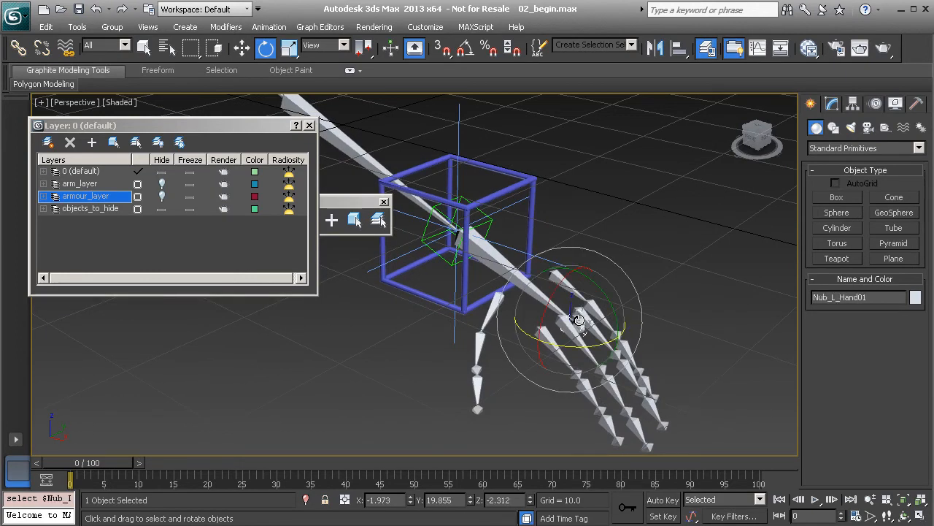
pyautogui.click(507, 268)
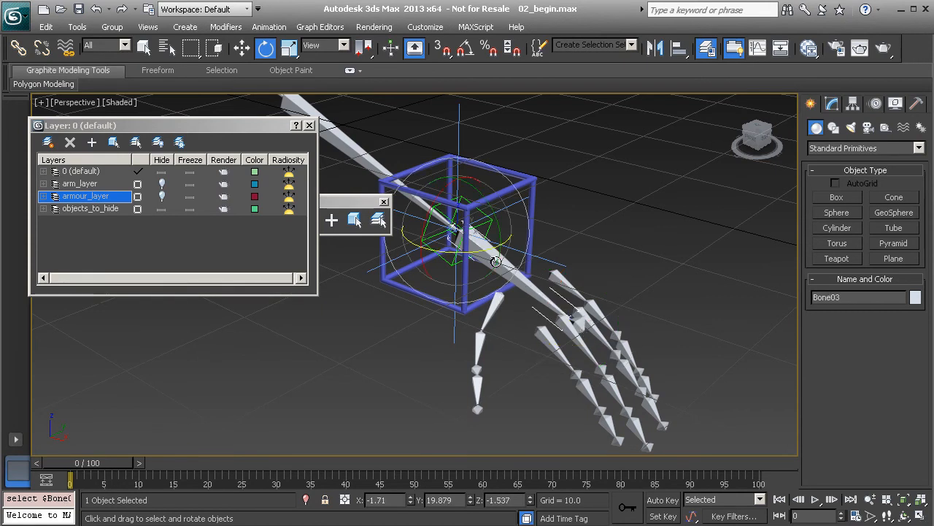
pyautogui.click(579, 315)
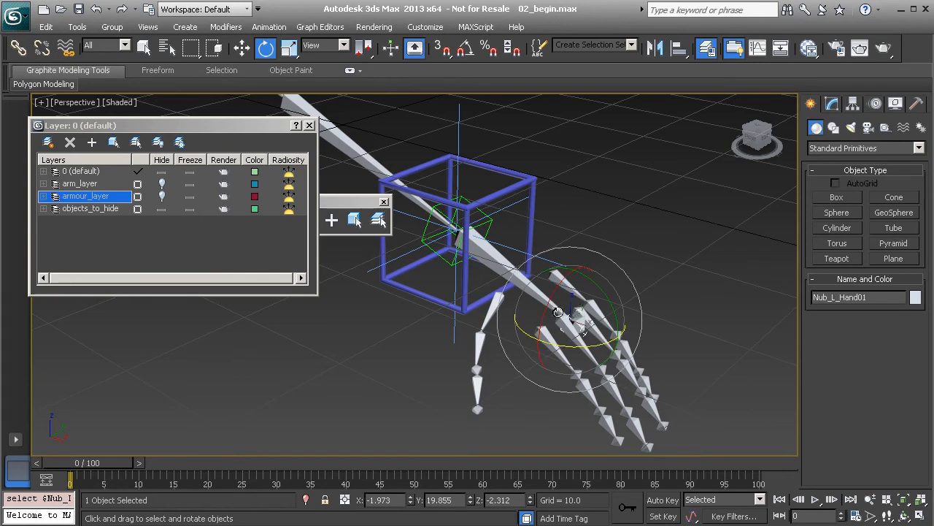
# Rename the upper arm bone as Bn_L_Shoulder01 and copy the name for reuse.
pyautogui.moveTo(565, 304); pyautogui.dragTo(587, 361, button='middle')
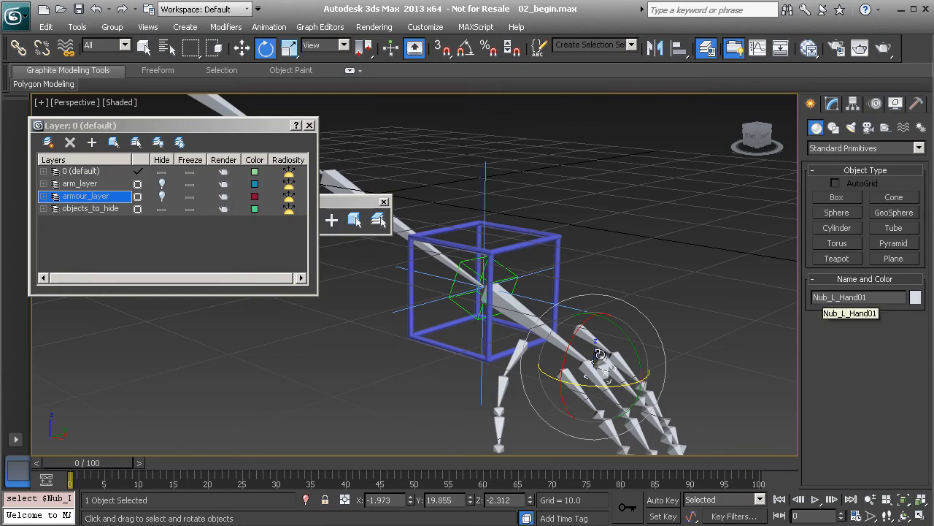
pyautogui.moveTo(523, 310); pyautogui.dragTo(568, 365, button='middle')
pyautogui.click(462, 281)
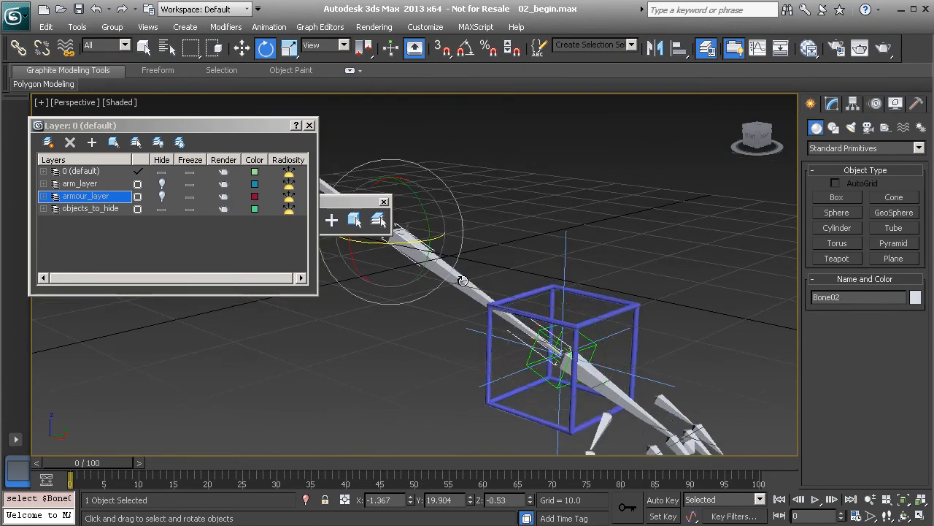
pyautogui.moveTo(462, 281); pyautogui.dragTo(569, 378, button='middle')
pyautogui.click(448, 266)
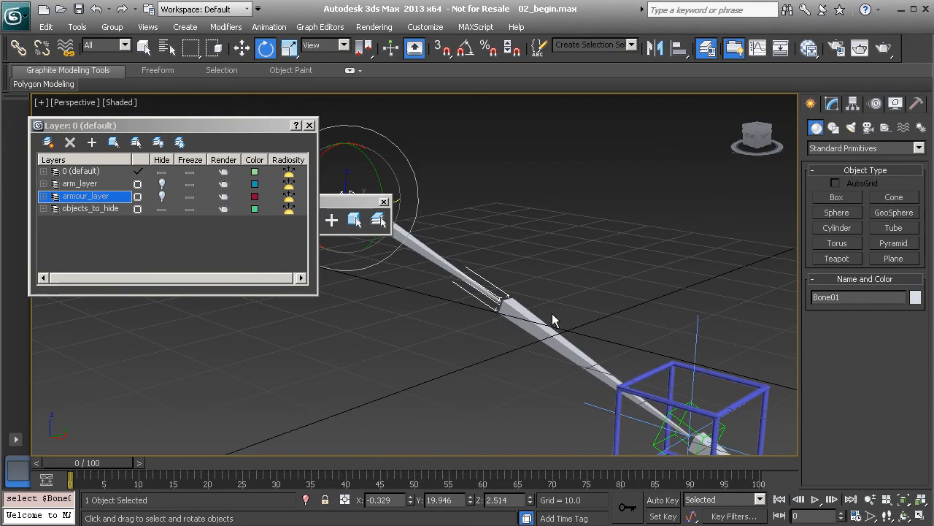
pyautogui.doubleClick(823, 301)
pyautogui.write('Bn_L_Shoulder')
pyautogui.doubleClick(838, 298)
pyautogui.hotkey('ctrl', 'c')
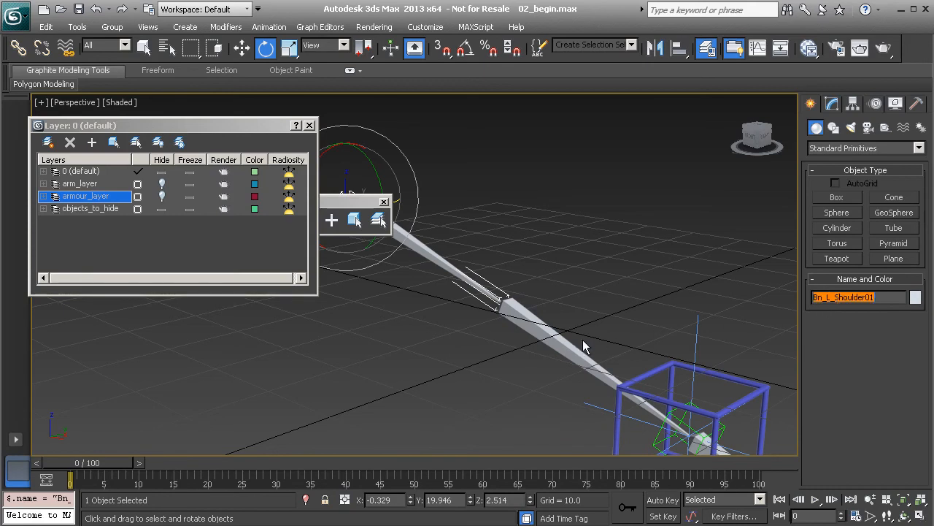
# Rename the forearm bone as Bn_L_Forearm01, reusing the copied shoulder name.
pyautogui.click(554, 340)
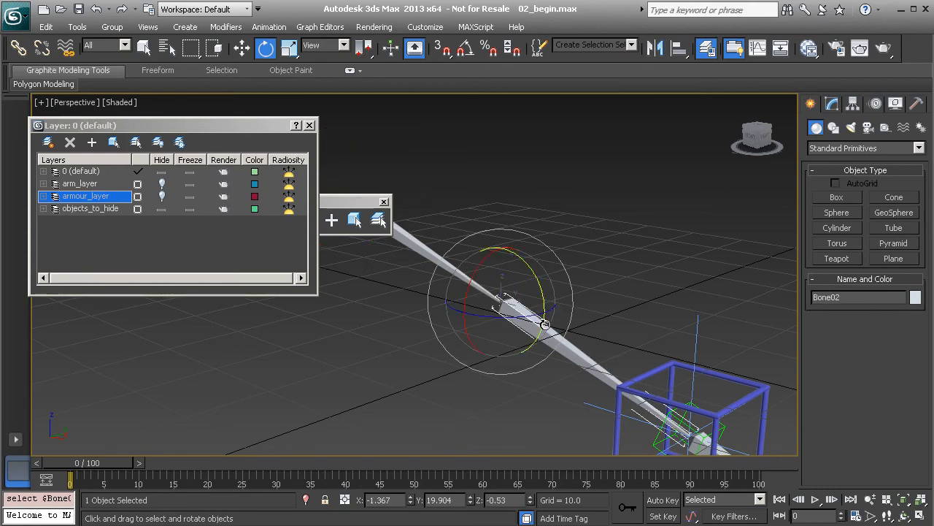
pyautogui.doubleClick(827, 298)
pyautogui.hotkey('ctrl', 'v')
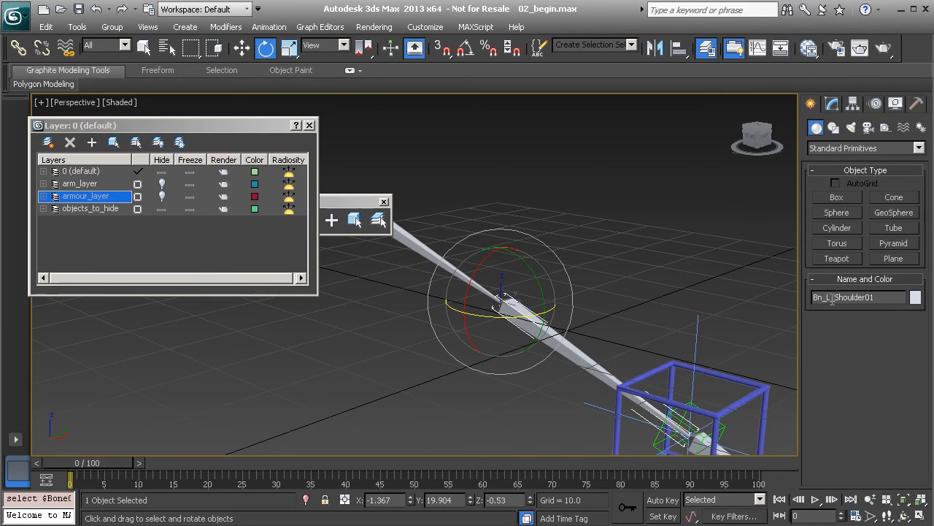
pyautogui.moveTo(845, 306); pyautogui.dragTo(865, 316)
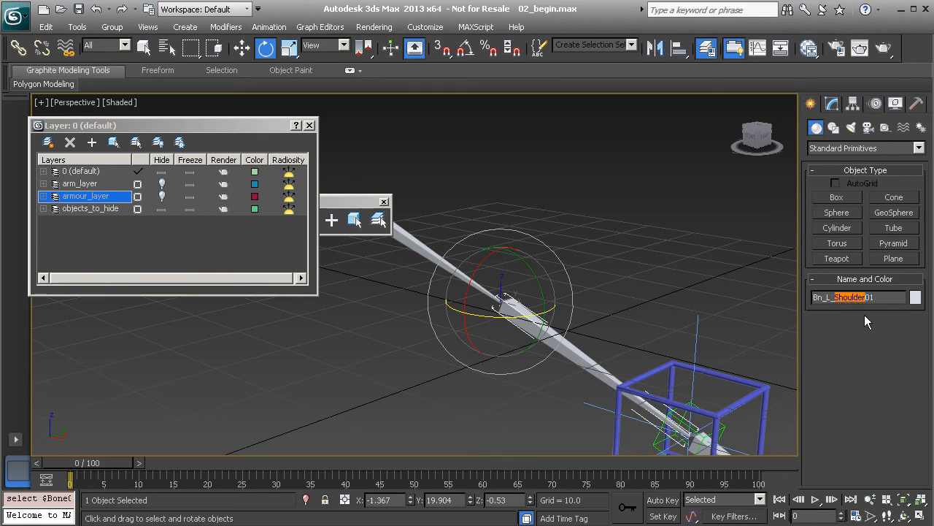
pyautogui.write('Forearm')
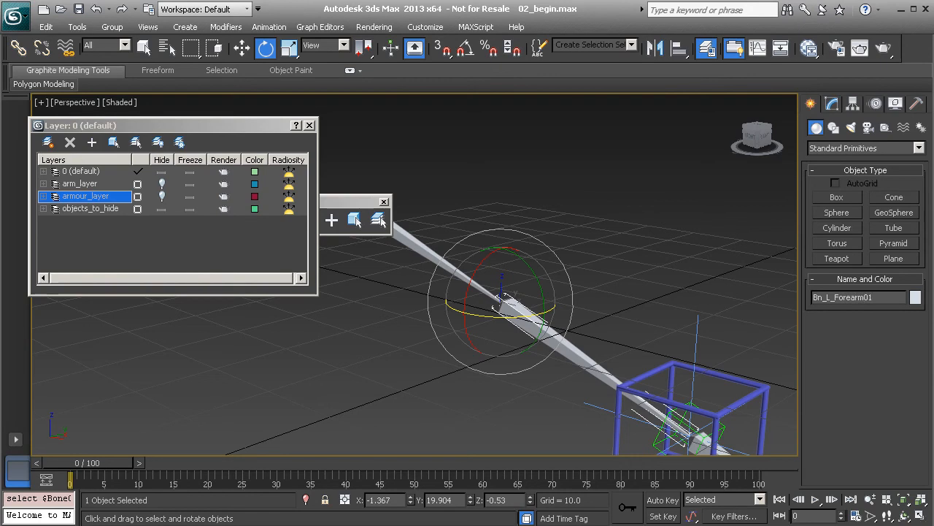
pyautogui.press('Return')
# Rename the bone running from the wrist control cube into the hand as Bn_L_Wrist01, and clear the selection.
pyautogui.moveTo(498, 287); pyautogui.dragTo(449, 231, button='middle')
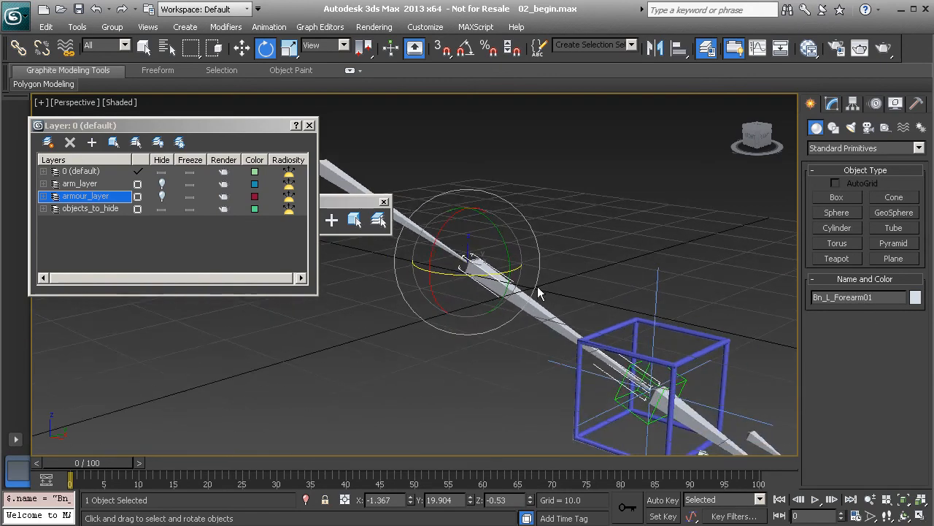
pyautogui.moveTo(678, 362); pyautogui.dragTo(557, 286, button='middle')
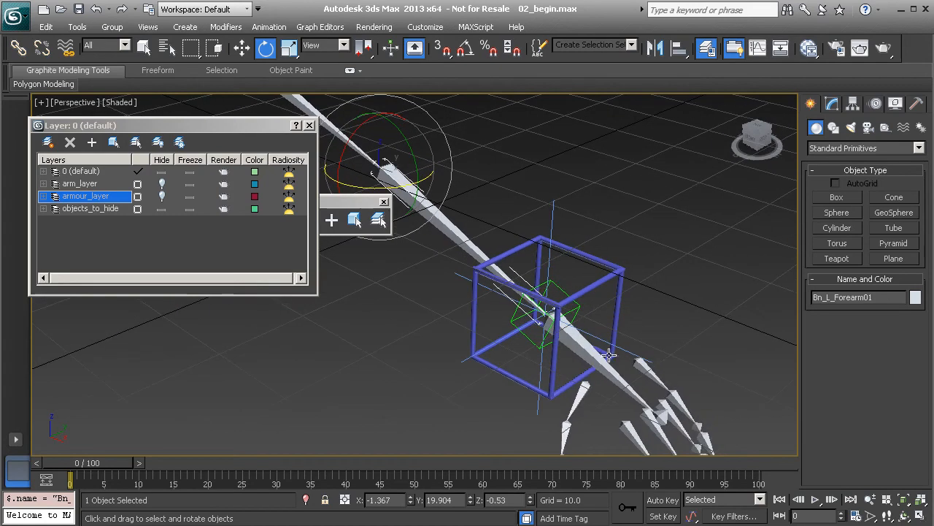
pyautogui.click(581, 345)
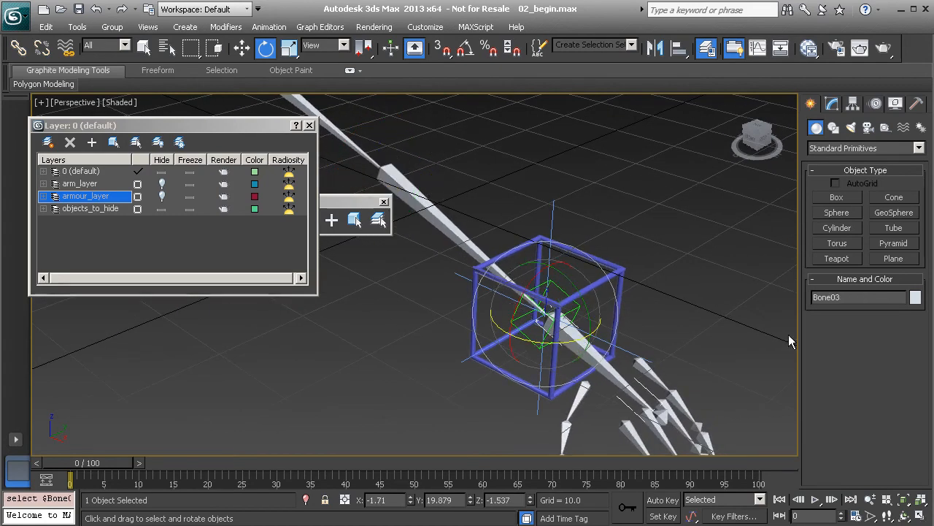
pyautogui.doubleClick(836, 297)
pyautogui.write('Bn_L_Shoulder01')
pyautogui.moveTo(844, 311); pyautogui.dragTo(860, 315)
pyautogui.write('Wris')
pyautogui.press('Return')
pyautogui.click(648, 238)
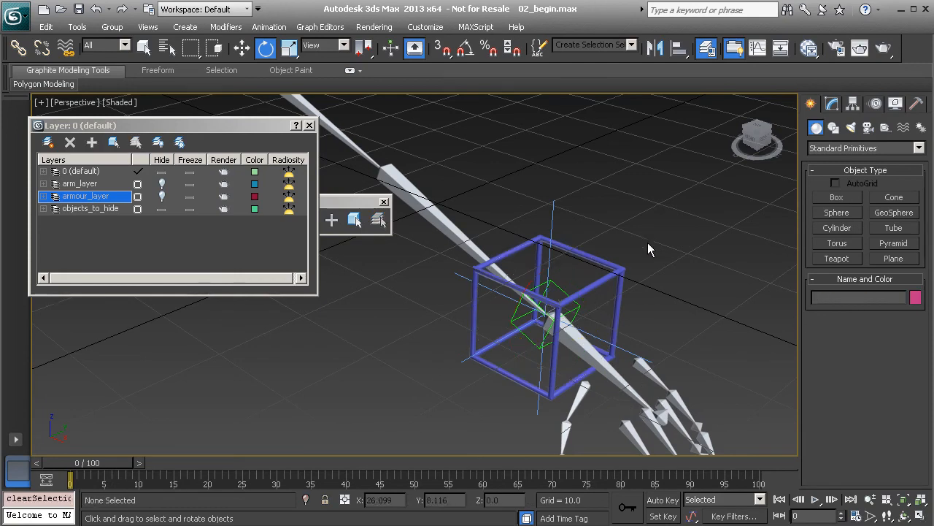
# Select the thumb bone and the index finger bones one after another to check their names.
pyautogui.moveTo(639, 358); pyautogui.dragTo(526, 235, button='middle')
pyautogui.click(473, 322)
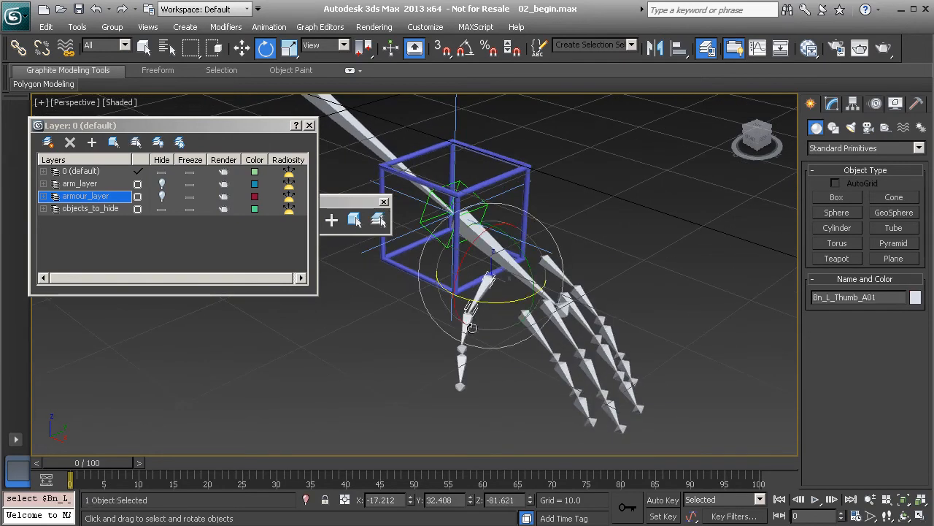
pyautogui.click(559, 371)
pyautogui.click(553, 351)
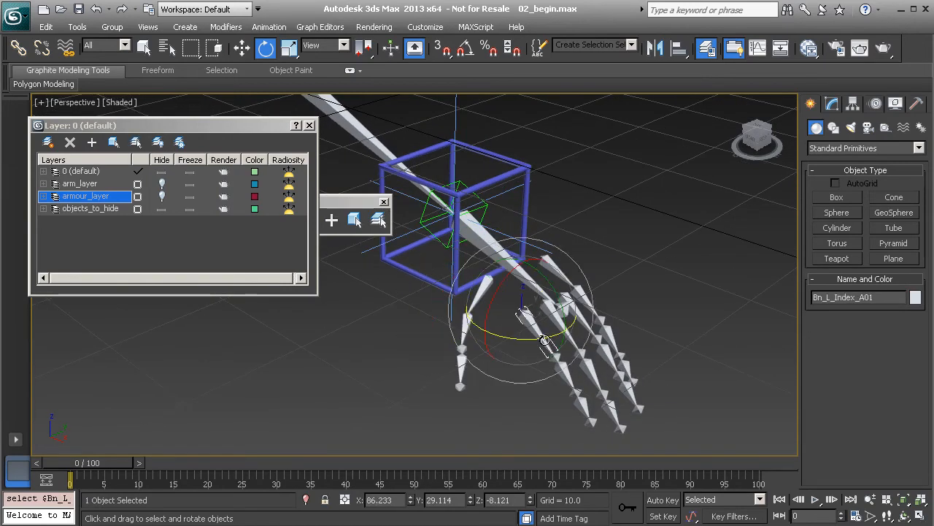
pyautogui.click(558, 357)
pyautogui.click(563, 370)
pyautogui.click(585, 411)
# Select the middle finger bones from base to tip to check their lettered names.
pyautogui.click(551, 310)
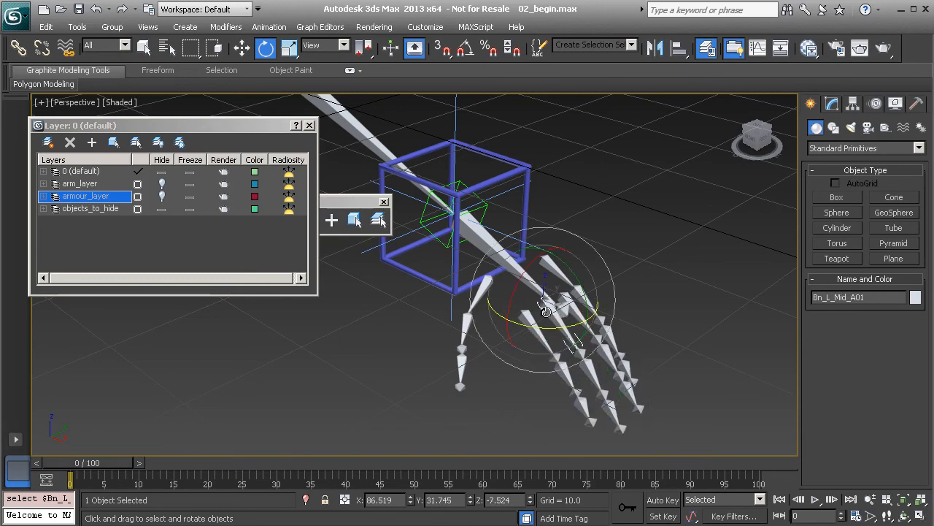
pyautogui.click(578, 357)
pyautogui.click(593, 374)
pyautogui.click(613, 414)
pyautogui.click(620, 427)
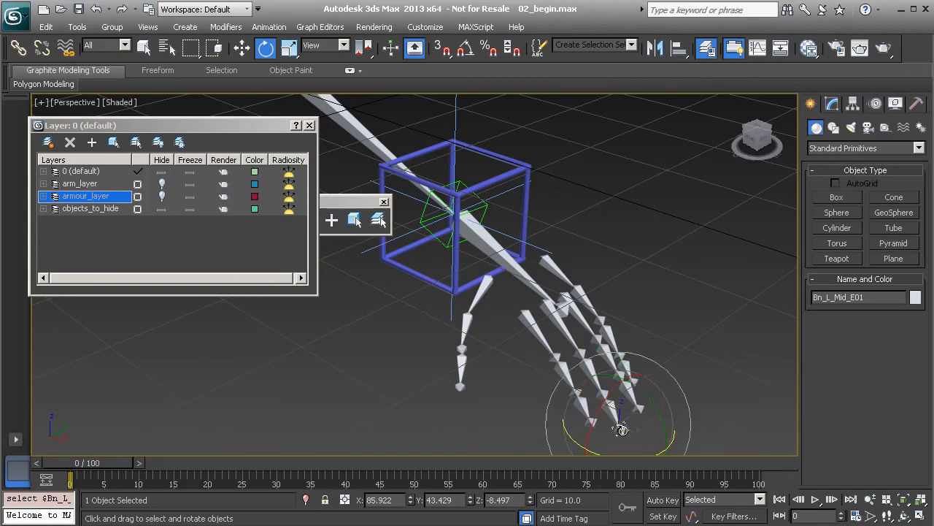
# Select the ring finger bones one after another to check their names.
pyautogui.click(575, 311)
pyautogui.click(596, 340)
pyautogui.click(618, 371)
pyautogui.click(629, 394)
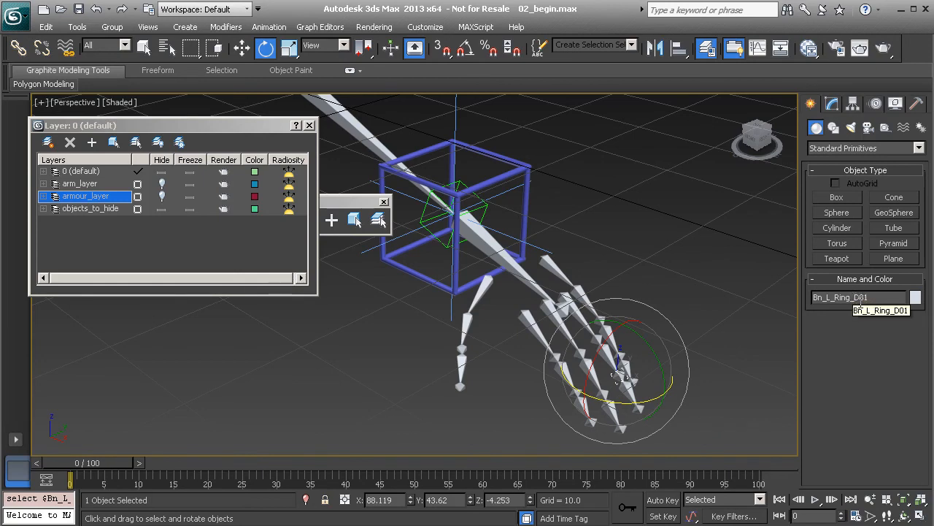
# Check the names of the first pinky bone and the pinky base bone, and briefly show arm_layer to compare the base bone with the hand.
pyautogui.keyDown('alt'); pyautogui.moveTo(593, 321); pyautogui.dragTo(562, 338, button='middle'); pyautogui.keyUp('alt')
pyautogui.click(600, 250)
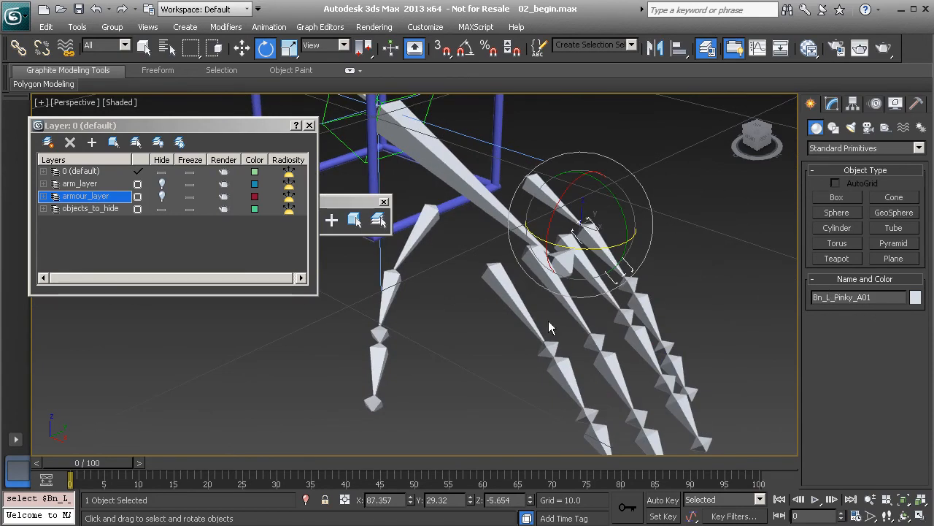
pyautogui.click(586, 237)
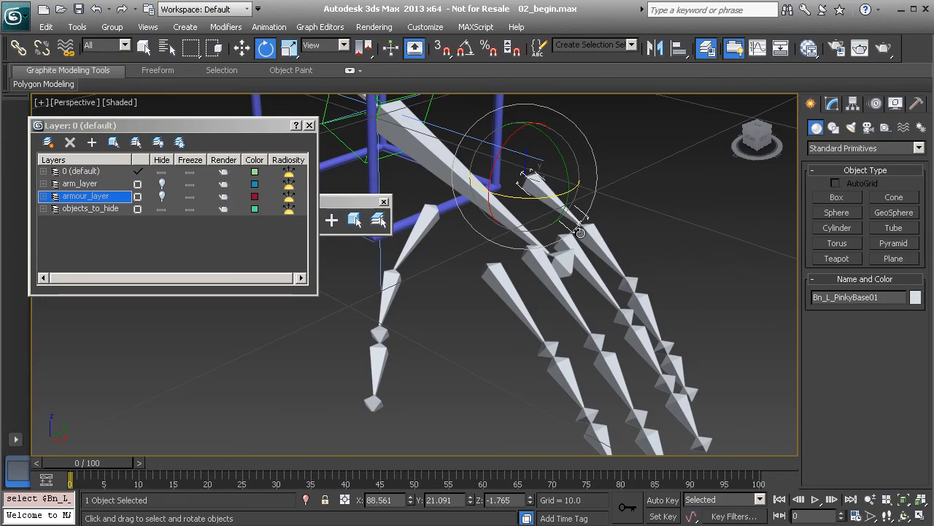
pyautogui.click(162, 185)
pyautogui.keyDown('alt'); pyautogui.moveTo(570, 217); pyautogui.dragTo(568, 208, button='middle'); pyautogui.keyUp('alt')
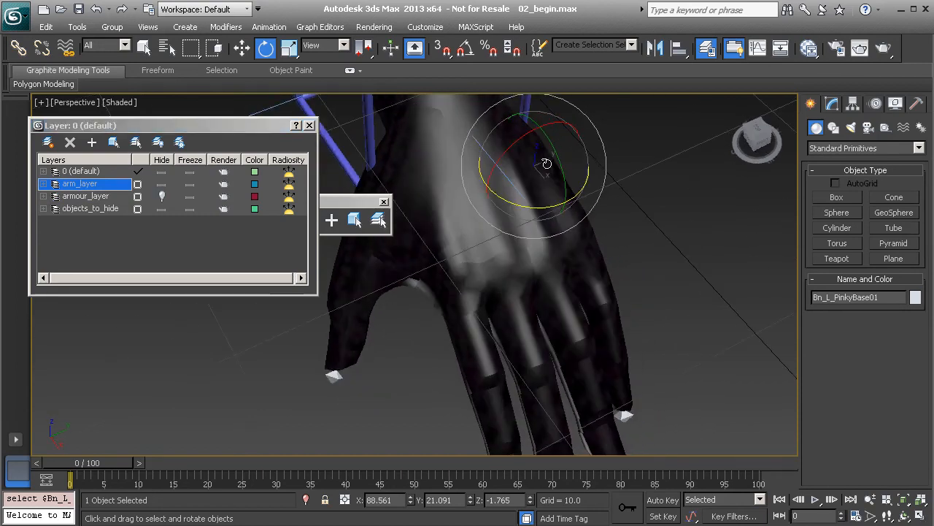
pyautogui.click(161, 184)
# Select the pinky finger bones in sequence to check their lettered names, and clear the selection.
pyautogui.click(612, 277)
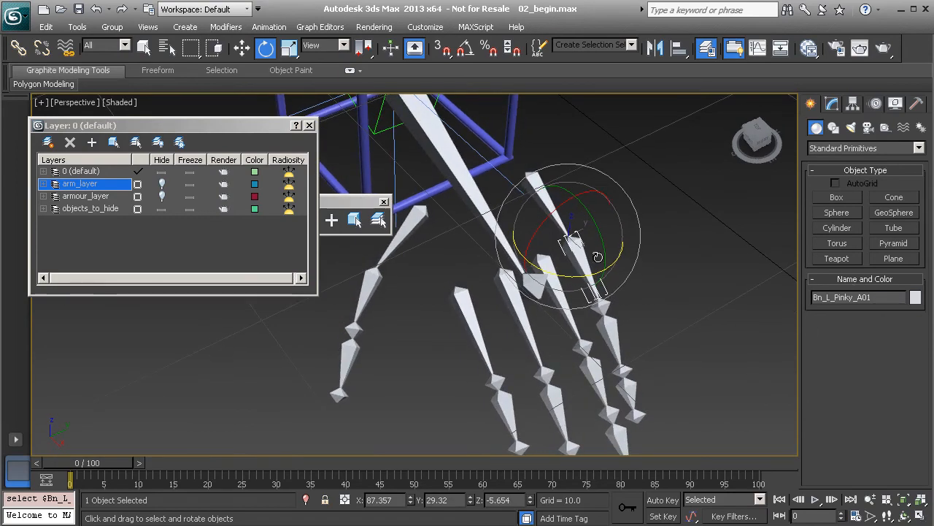
pyautogui.click(600, 303)
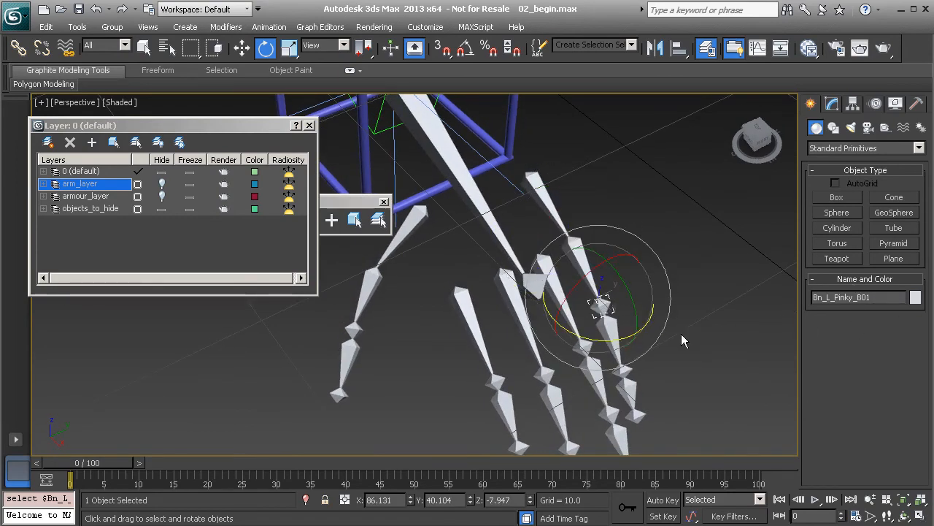
pyautogui.click(617, 332)
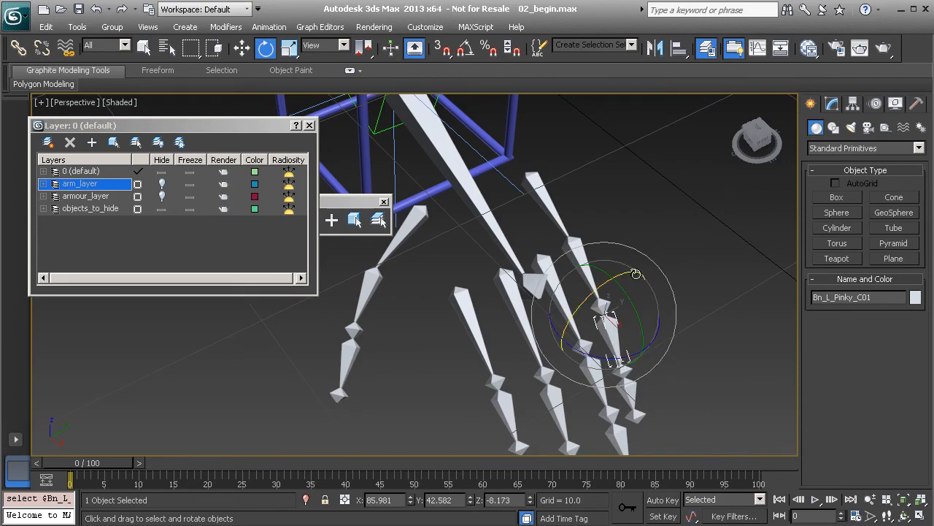
pyautogui.click(595, 215)
# Find and select all scene objects whose names begin with Bn, inspect the selected bones, and clear the selection.
pyautogui.scroll(-10, 591, 223)
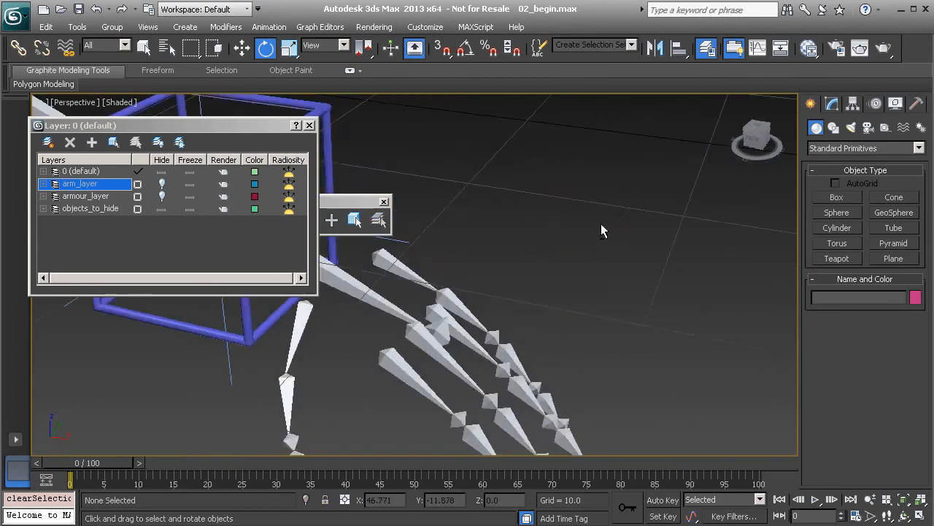
pyautogui.moveTo(423, 255); pyautogui.dragTo(518, 284, button='middle')
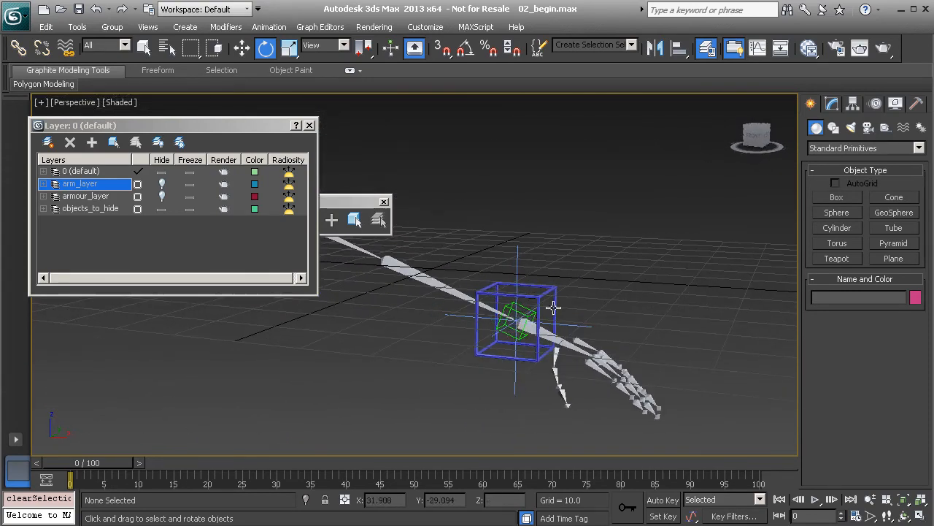
pyautogui.keyDown('alt'); pyautogui.moveTo(546, 322); pyautogui.dragTo(511, 314, button='middle'); pyautogui.keyUp('alt')
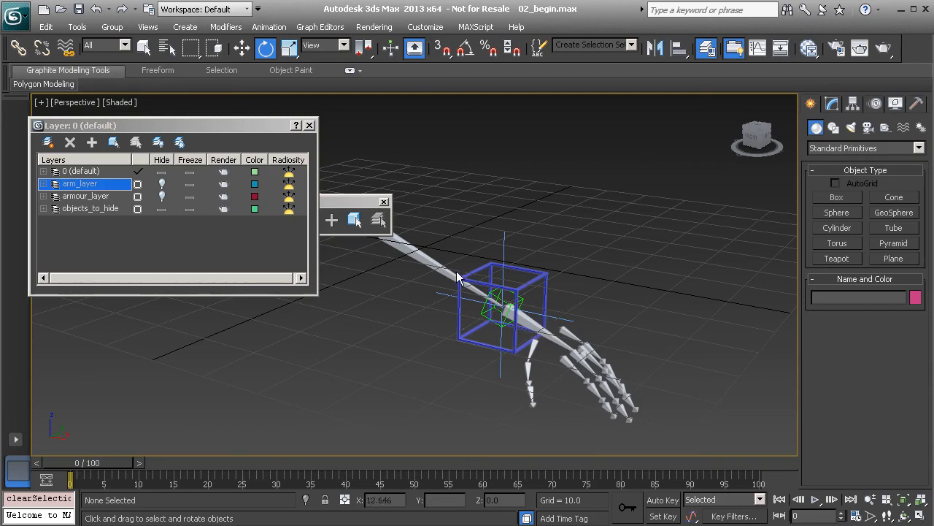
pyautogui.moveTo(554, 315); pyautogui.dragTo(516, 271, button='middle')
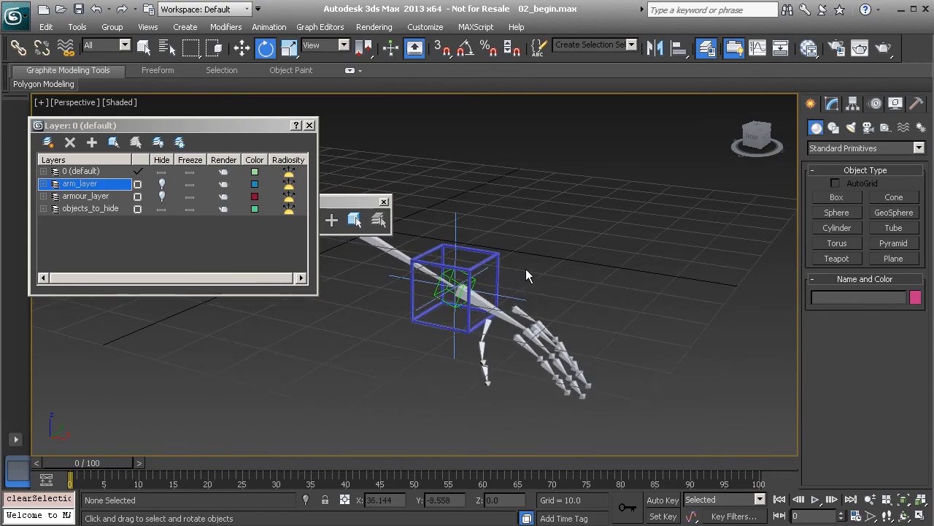
pyautogui.press('h')
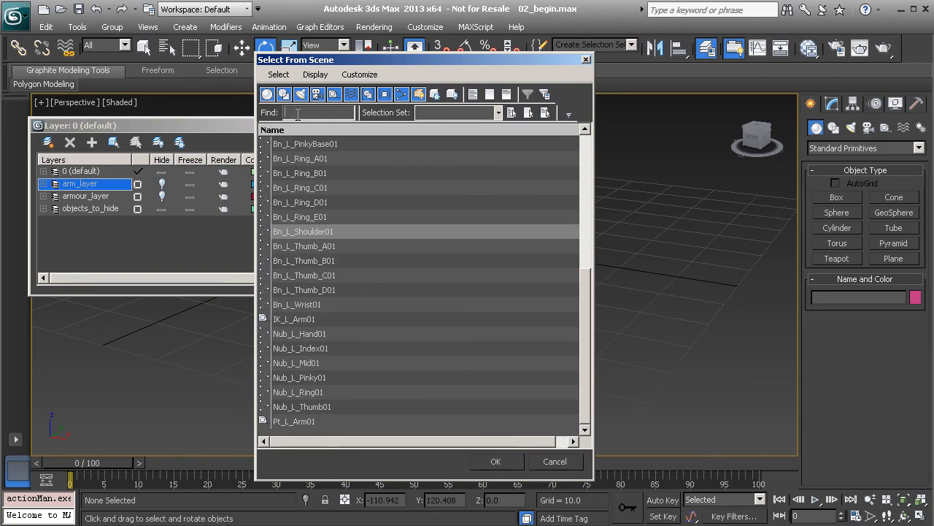
pyautogui.write('Bn')
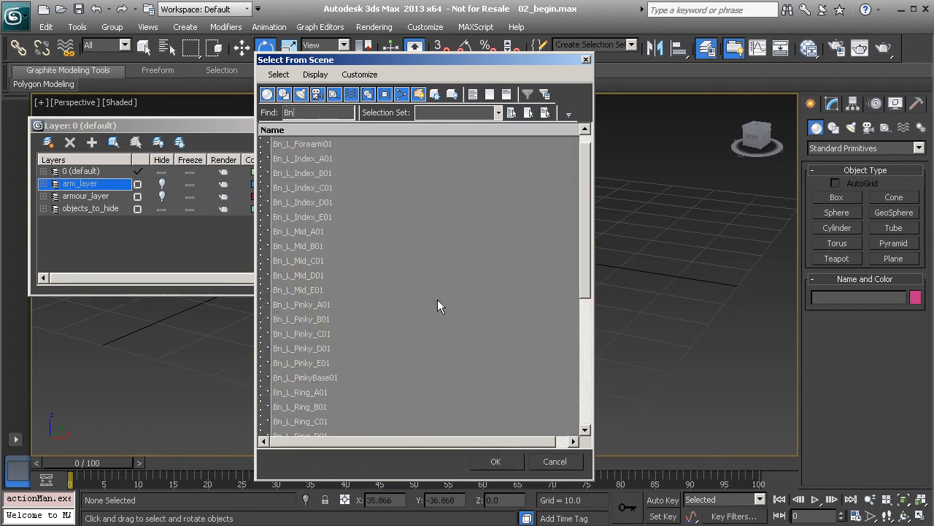
pyautogui.click(499, 461)
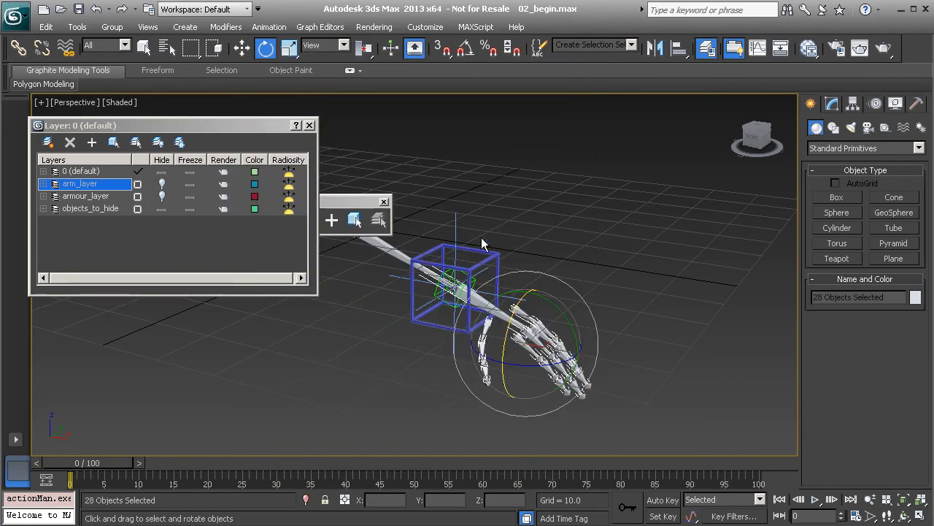
pyautogui.moveTo(486, 253); pyautogui.dragTo(657, 335, button='middle')
pyautogui.moveTo(520, 299); pyautogui.dragTo(414, 215, button='middle')
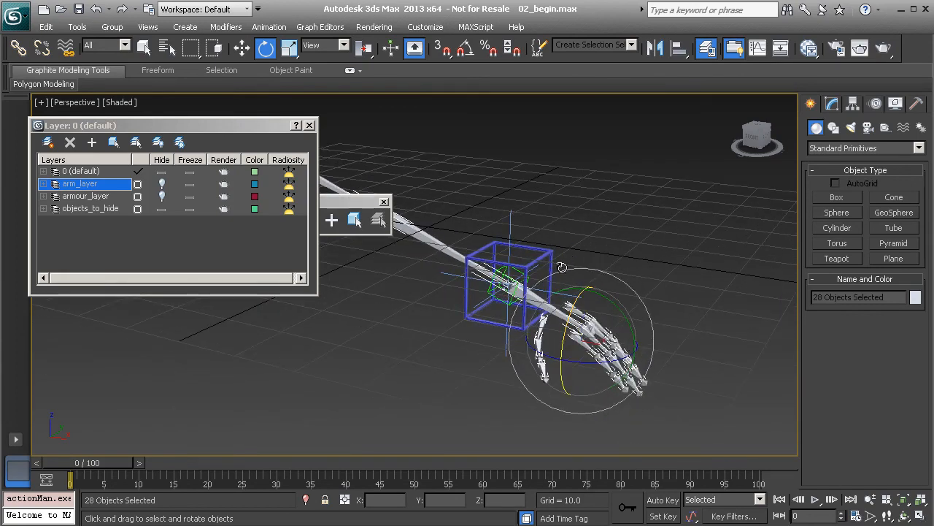
pyautogui.click(595, 243)
# Unhide arm_layer and armour_layer, close the layer manager and the Layers toolbar, and view the whole arm.
pyautogui.click(161, 183)
pyautogui.click(161, 196)
pyautogui.click(310, 126)
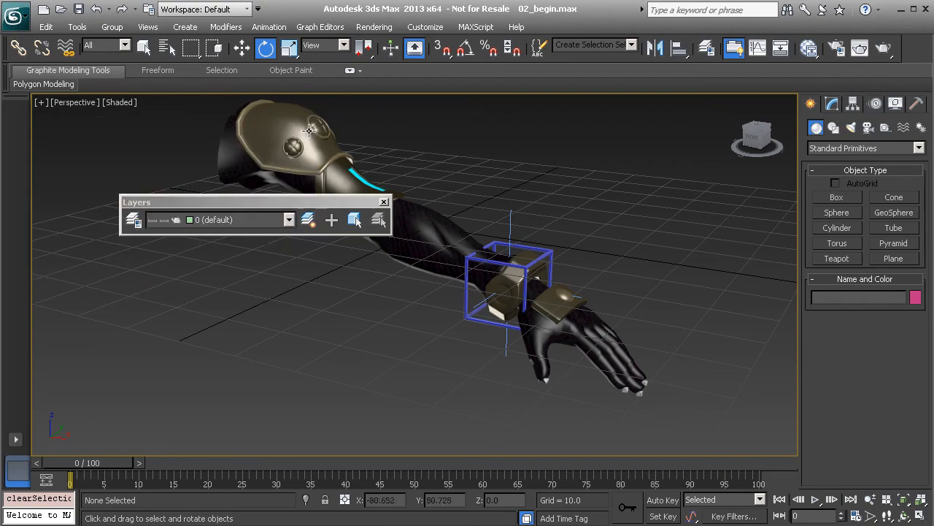
pyautogui.click(384, 201)
pyautogui.keyDown('alt'); pyautogui.moveTo(384, 199); pyautogui.dragTo(377, 263, button='middle'); pyautogui.keyUp('alt')
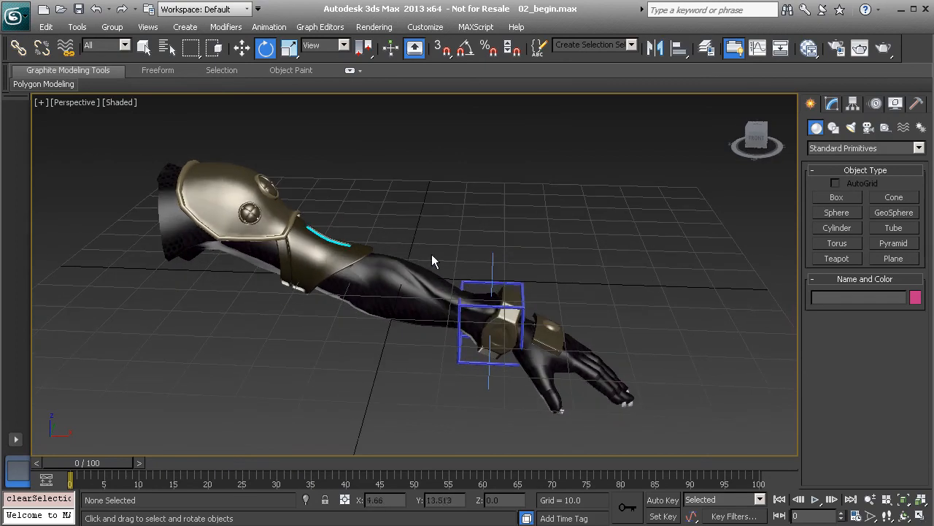